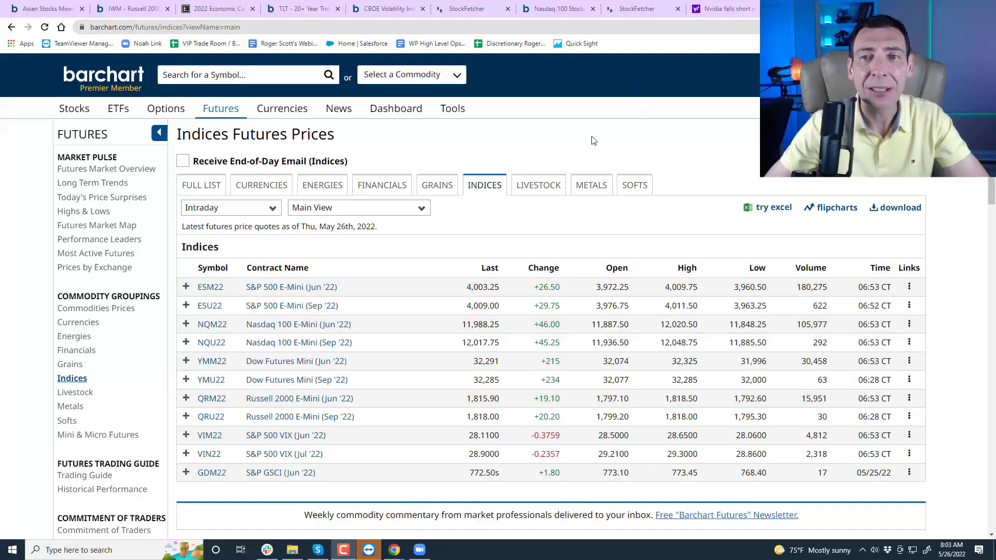
Step: After checking the Nvidia earnings article, load NVDA's full interactive chart
click(712, 9)
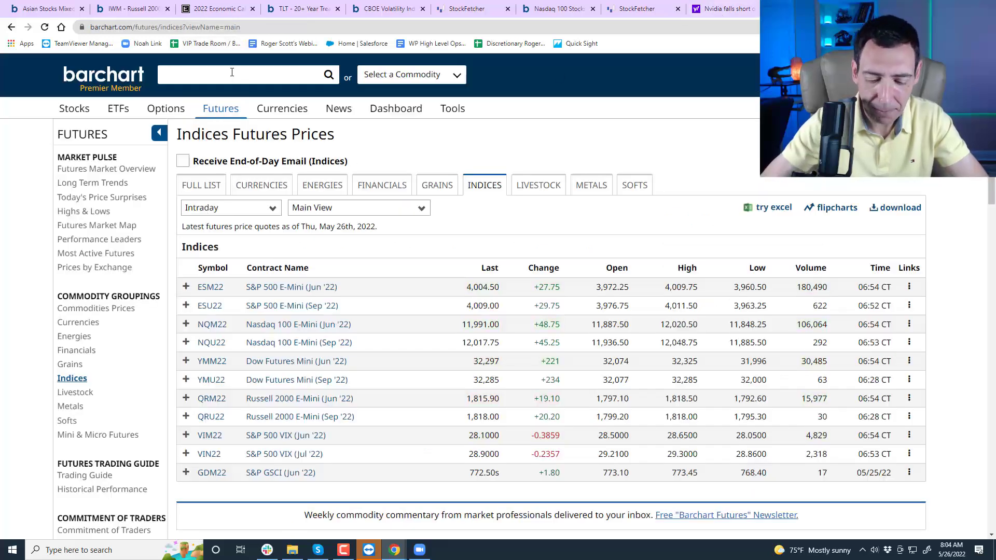
text(nv)
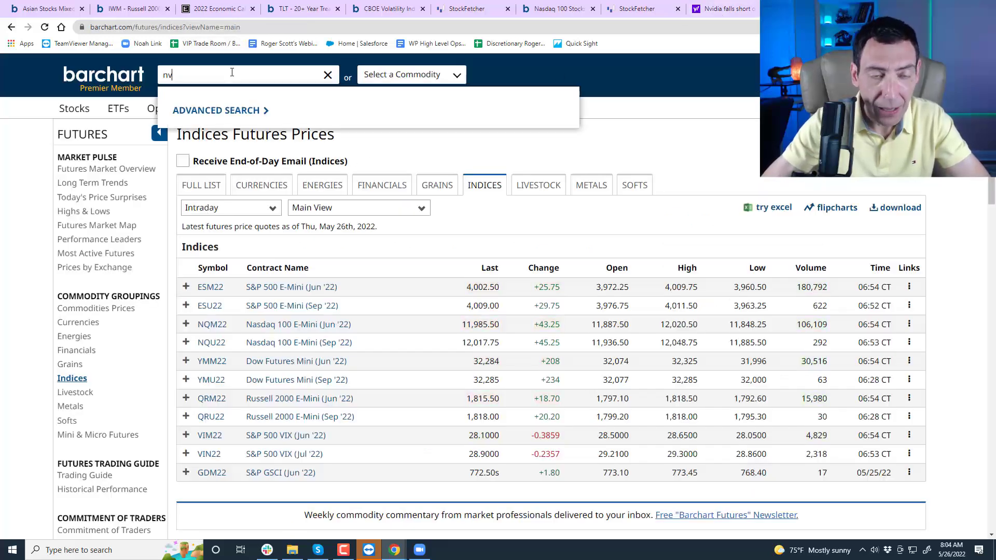
text(da\)
key(Return)
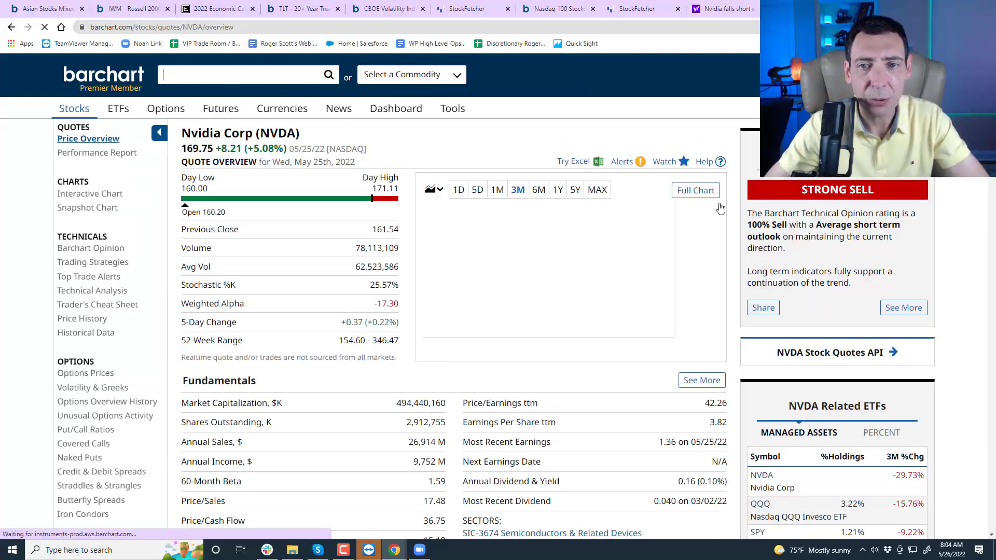
click(700, 203)
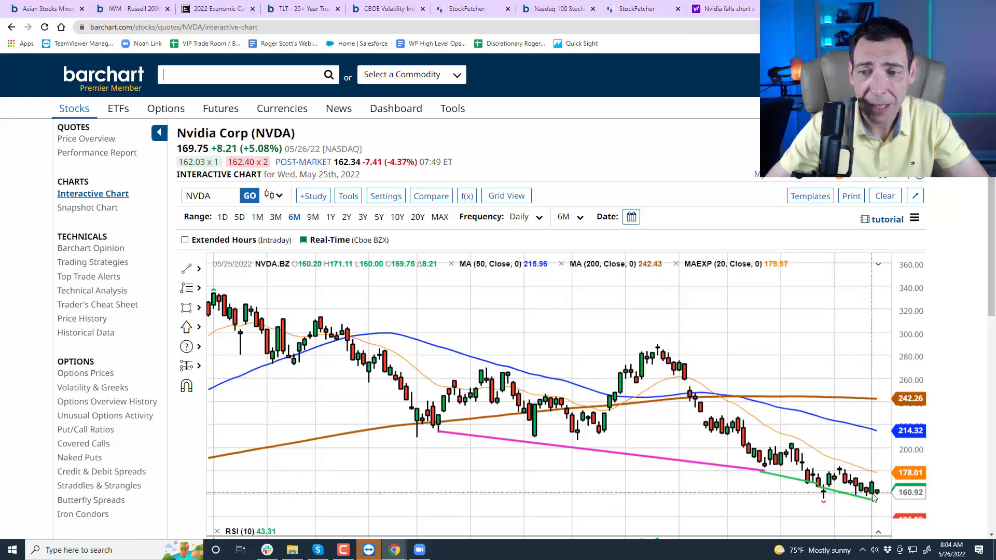
mouse_move(646, 389)
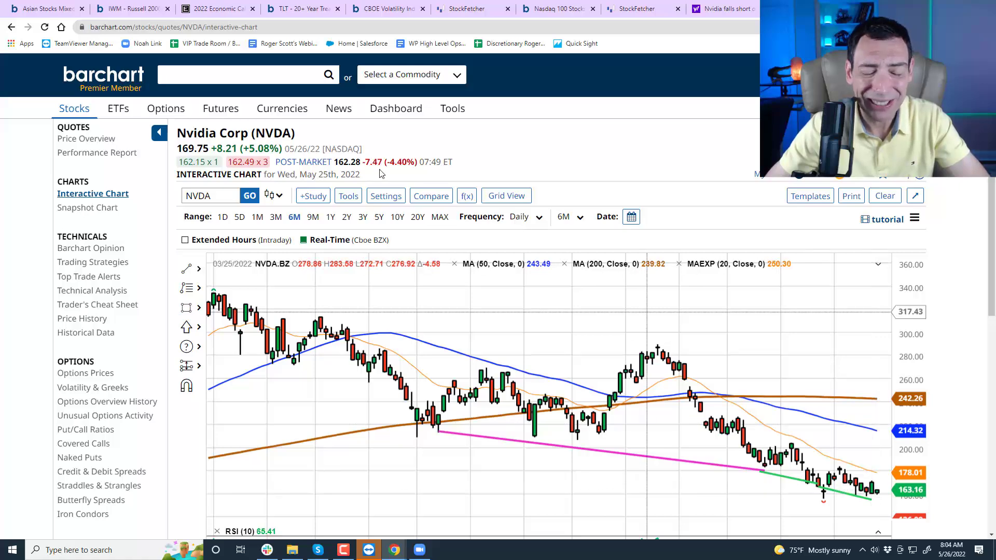
key(ctrl+shift+Tab)
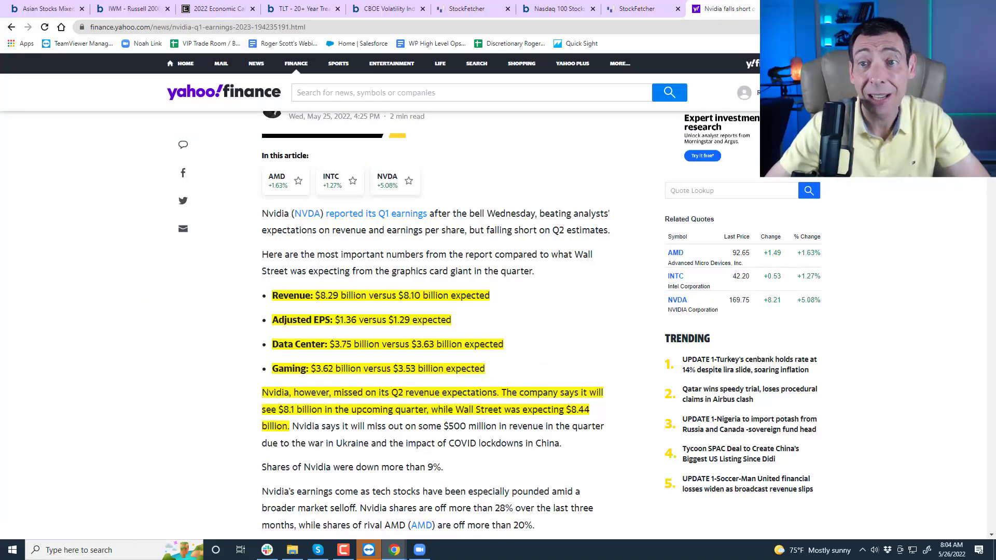
key(ctrl+Tab)
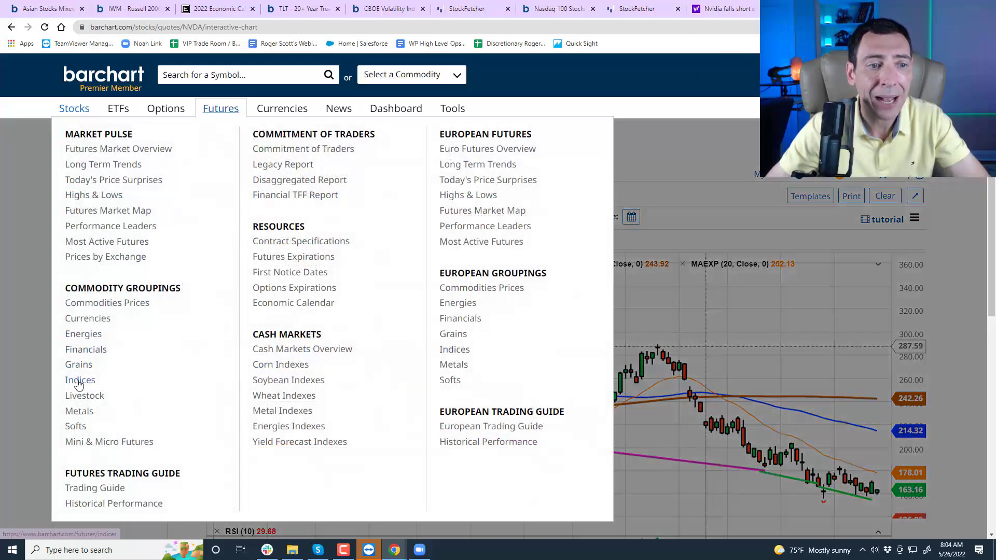
Step: Return to Barchart's Indices Futures Prices table
click(78, 379)
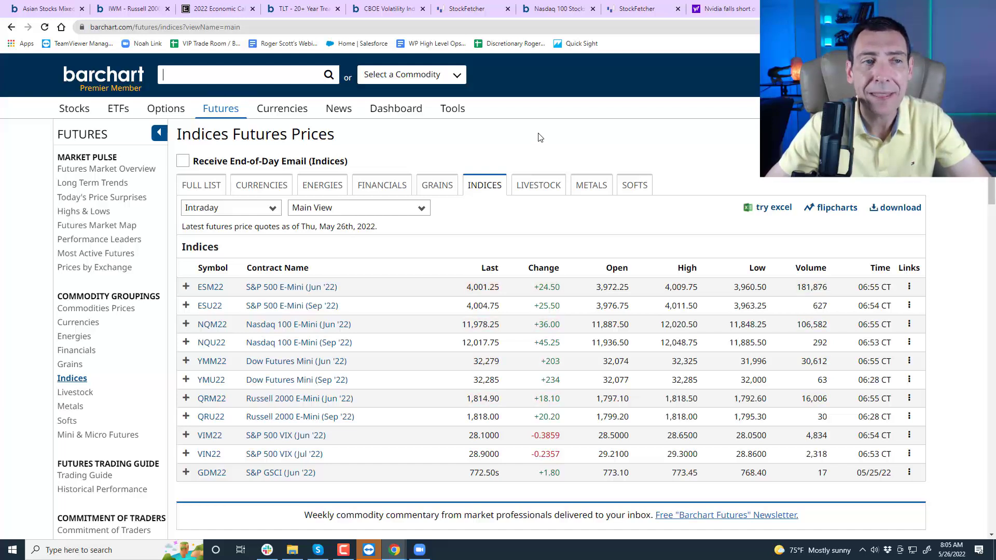
Step: Open the GDP release details for Thursday May 26 in Econoday's weekly calendar
click(219, 9)
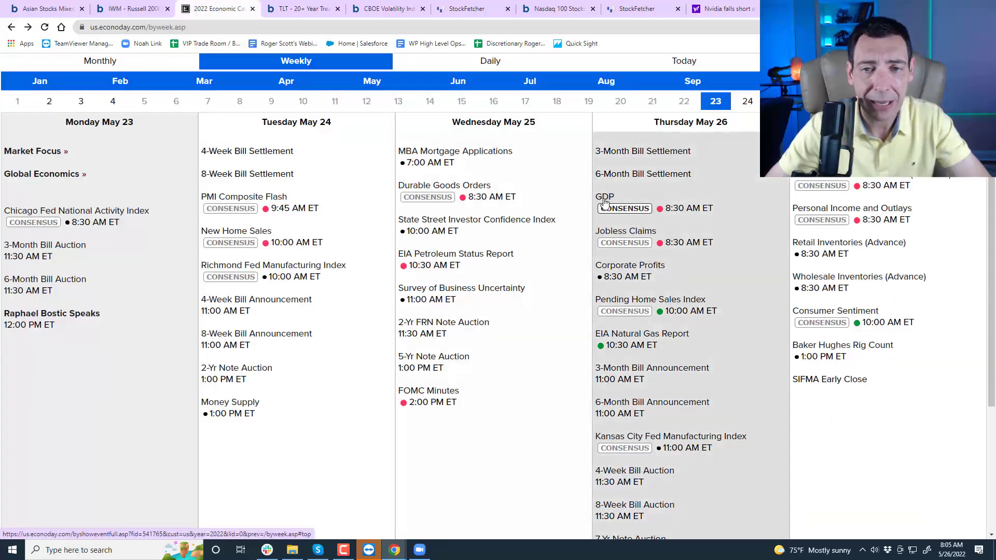
click(604, 201)
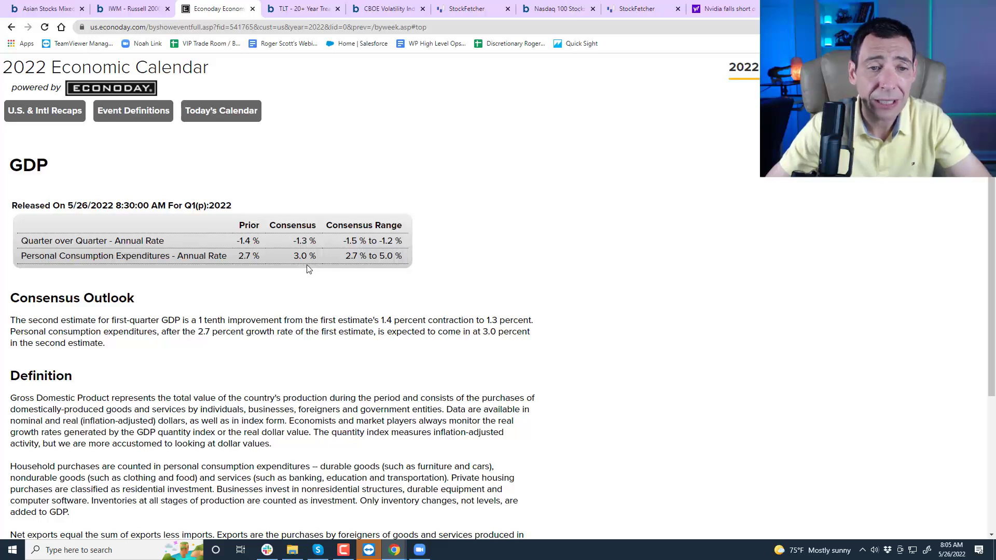
Step: Bring up the TLT chart to review its downtrend, grey consolidation box and RSI
click(306, 7)
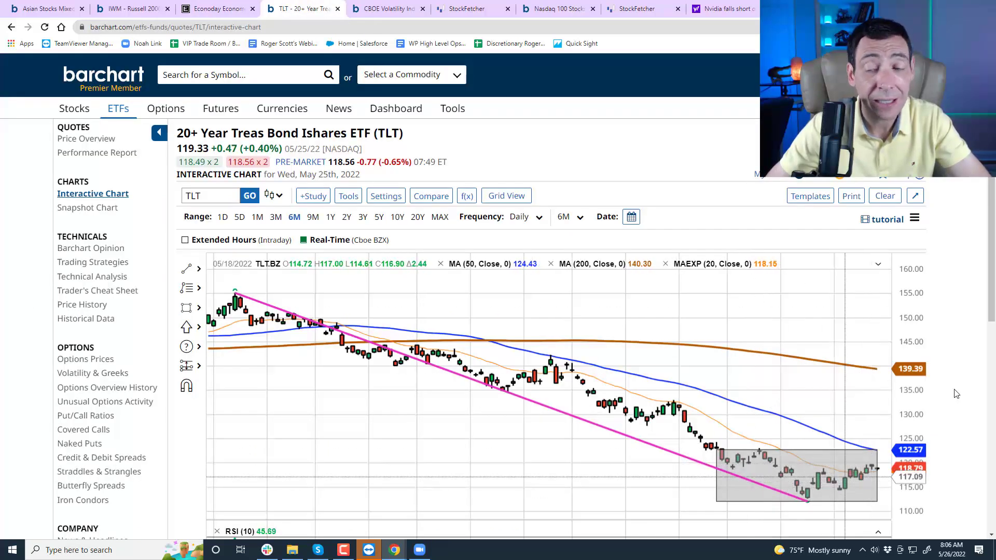
scroll(992, 374, down, 1)
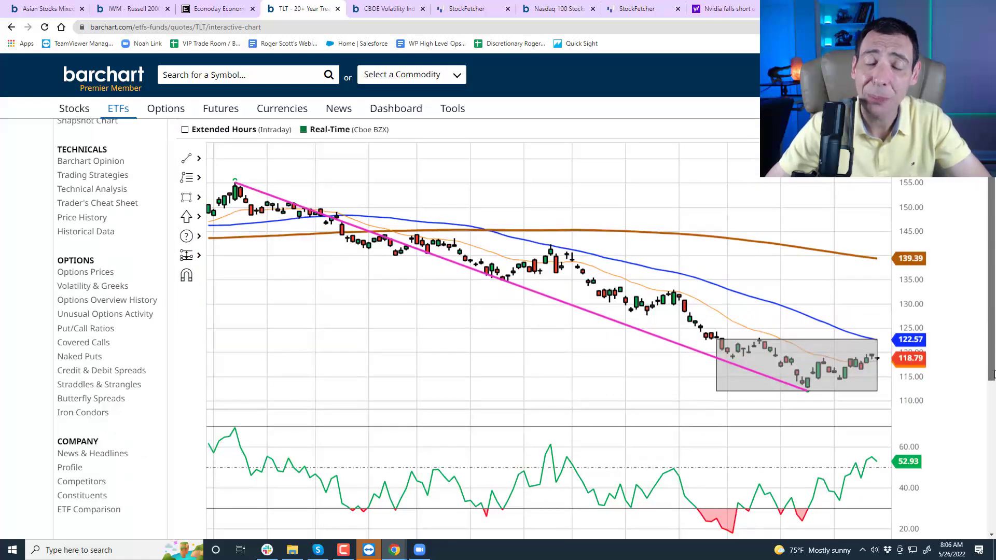
scroll(992, 374, up, 1)
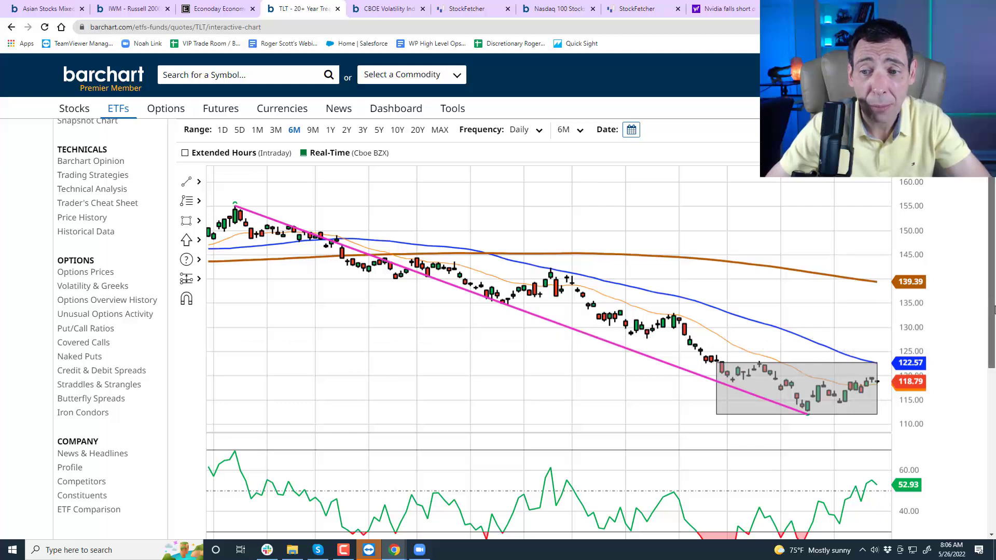
scroll(890, 342, down, 2)
scroll(994, 289, up, 2)
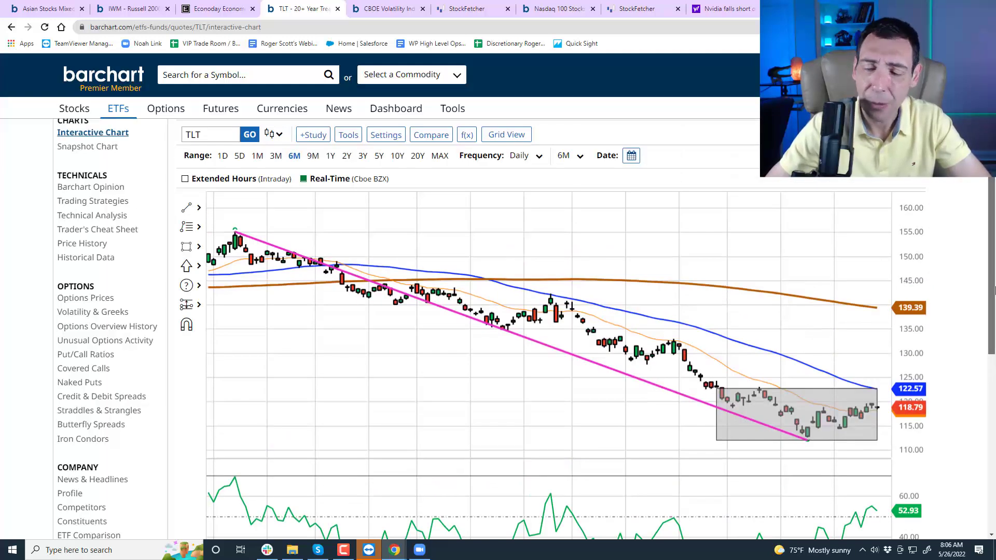
scroll(994, 289, down, 1)
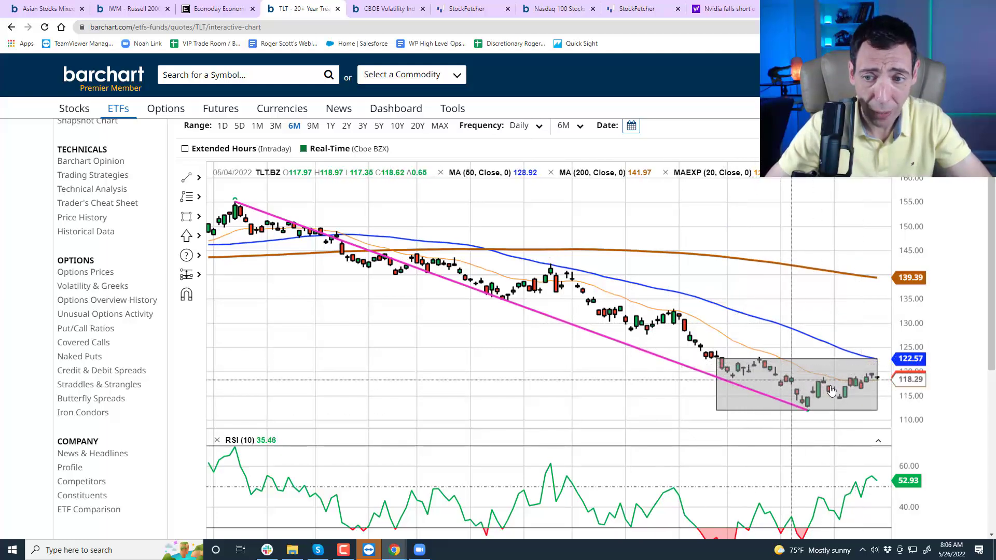
Step: Draw a rising green trend line across the recent lows inside TLT's grey box
click(198, 177)
click(237, 190)
drag(809, 409, 875, 381)
click(199, 177)
click(238, 190)
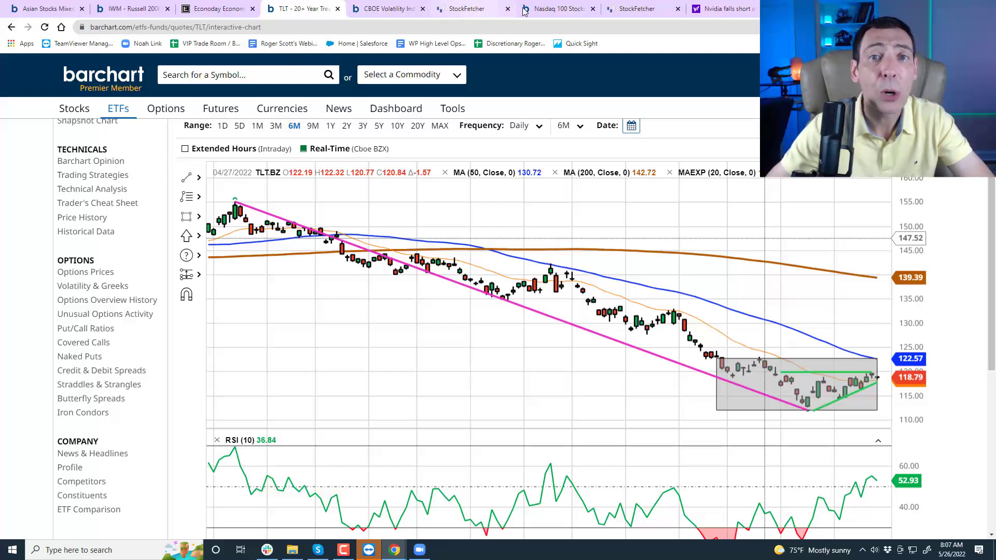
Step: Display $NDTH as an area chart over its MAX range
click(539, 12)
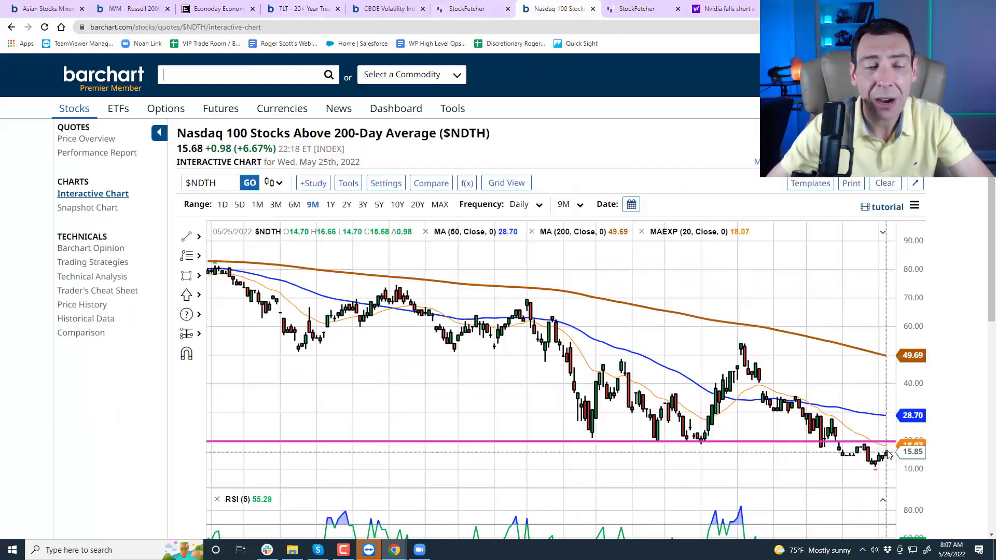
click(274, 185)
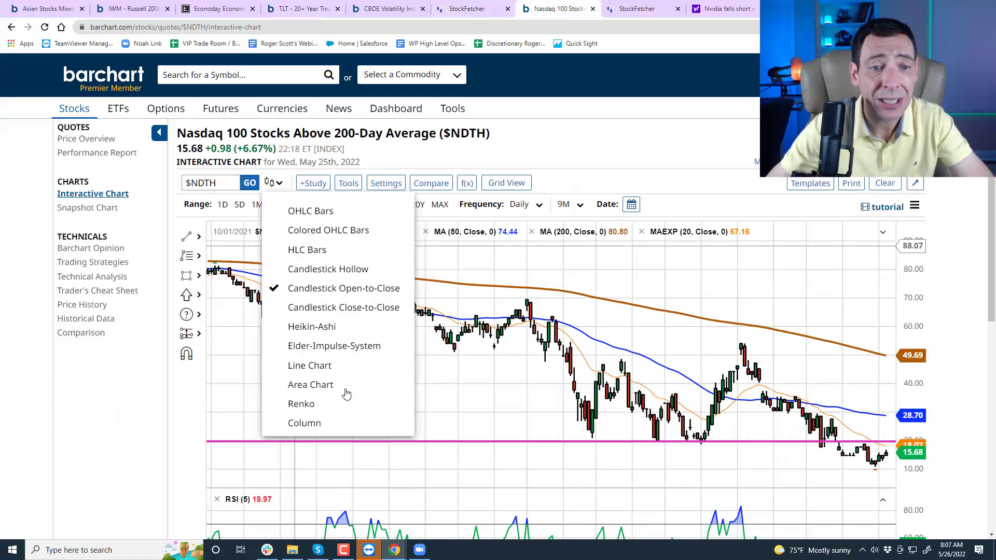
click(312, 385)
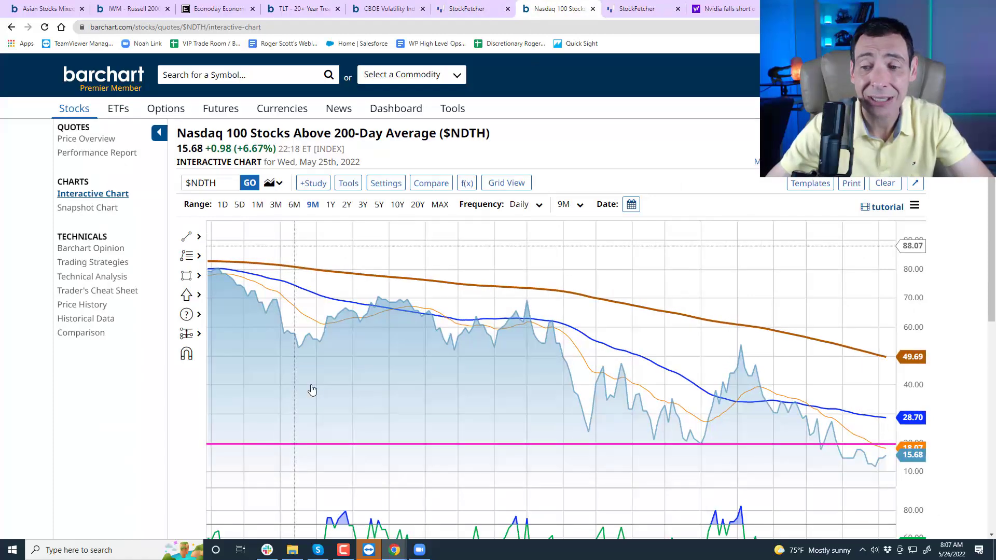
click(441, 208)
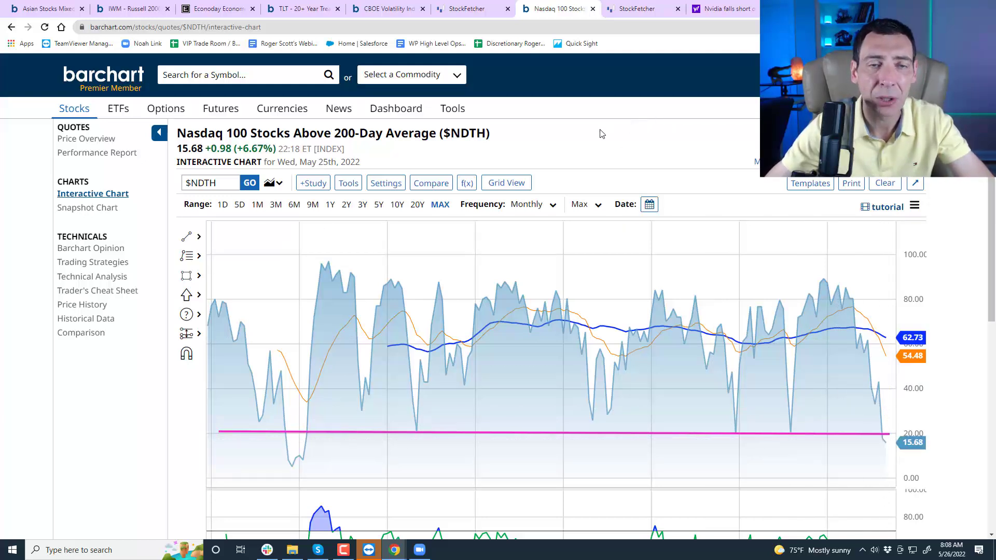
Step: Load QQQ with the 50-200 MA - RSI chart setup, comparing it against VIX
click(393, 14)
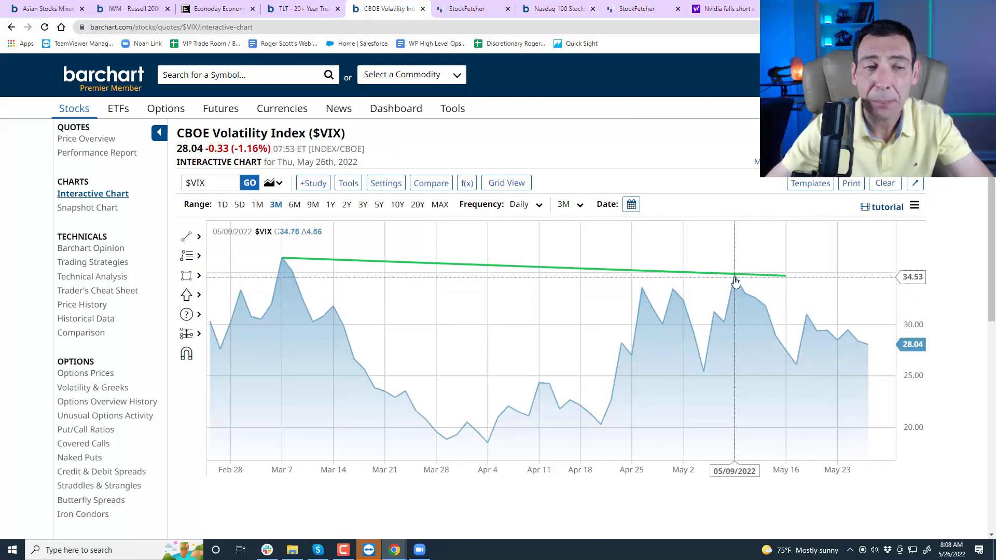
click(556, 8)
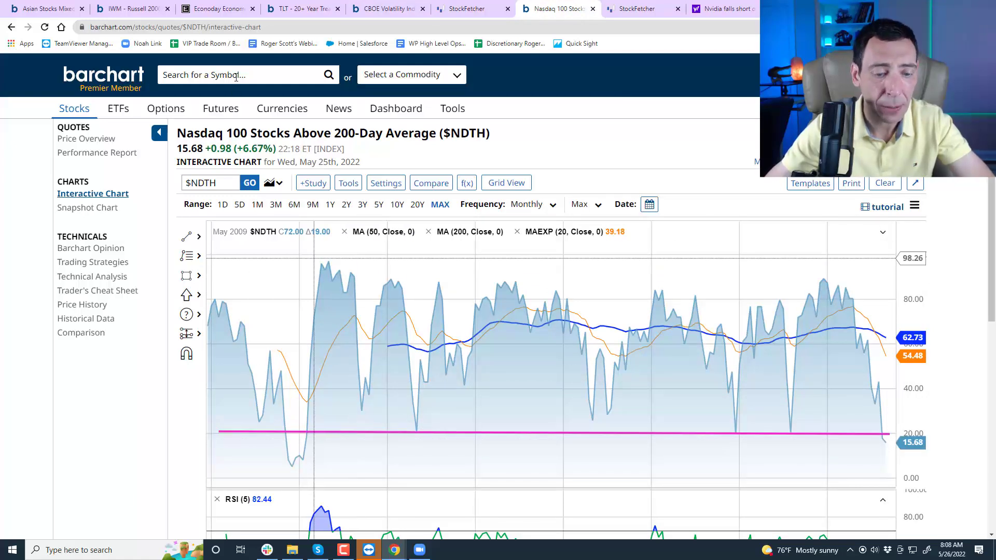
text(qqq)
key(Return)
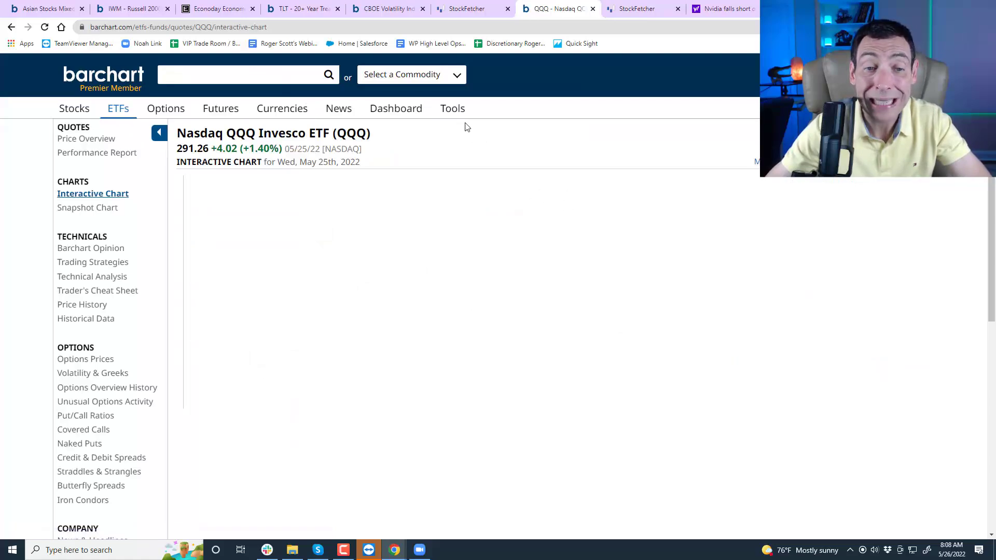
click(810, 199)
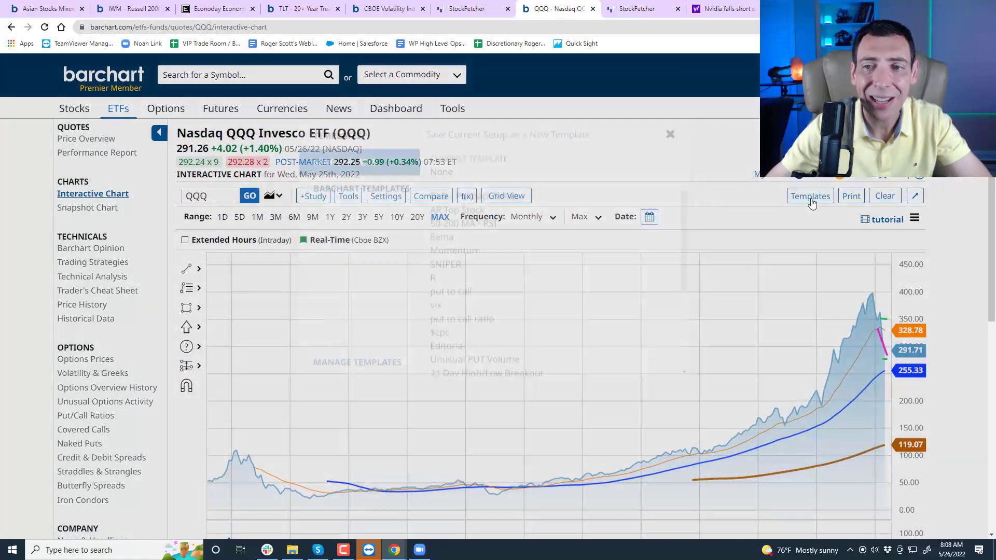
click(478, 223)
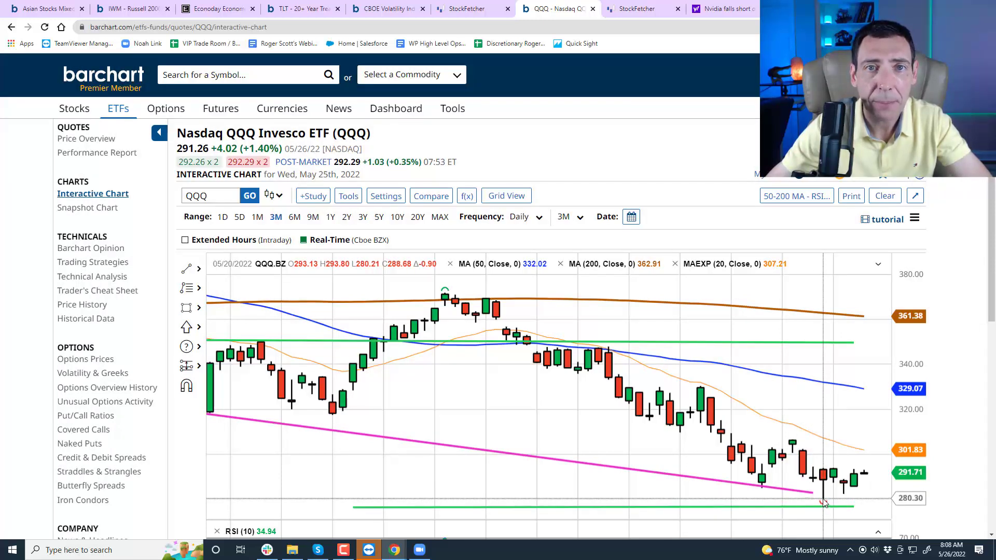
click(387, 11)
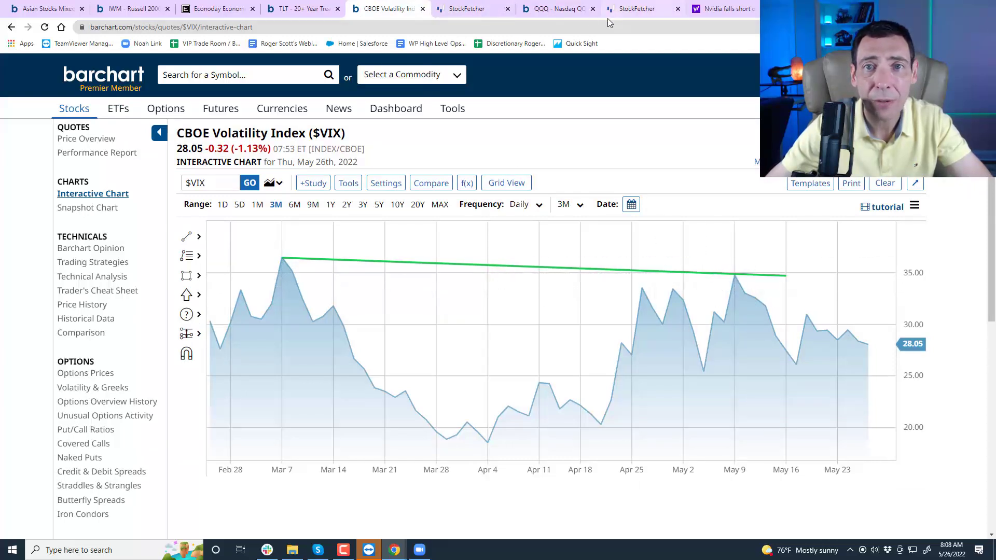
click(556, 10)
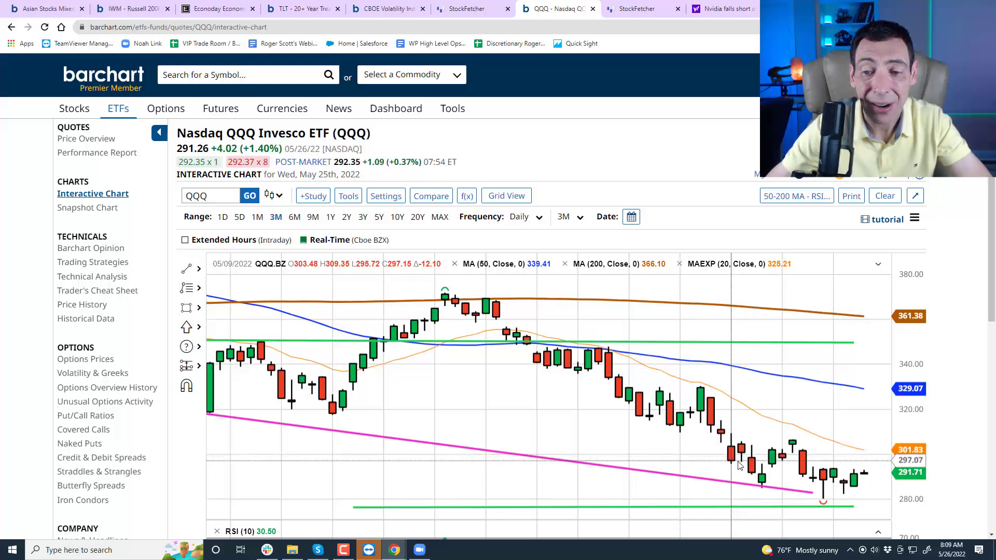
Step: Draw a VIX trendline from the May 9 peak to the latest values
click(401, 11)
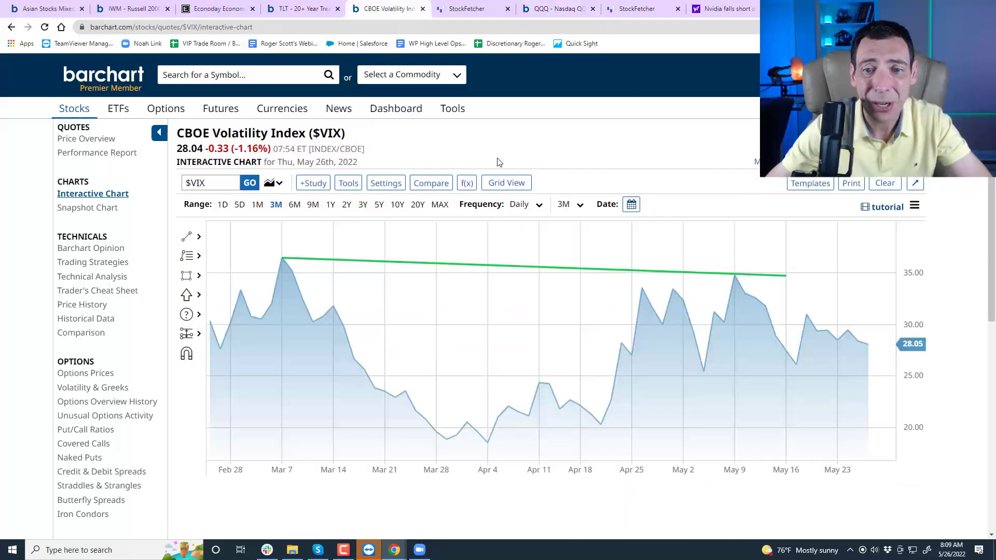
click(199, 237)
click(236, 247)
click(735, 275)
click(867, 334)
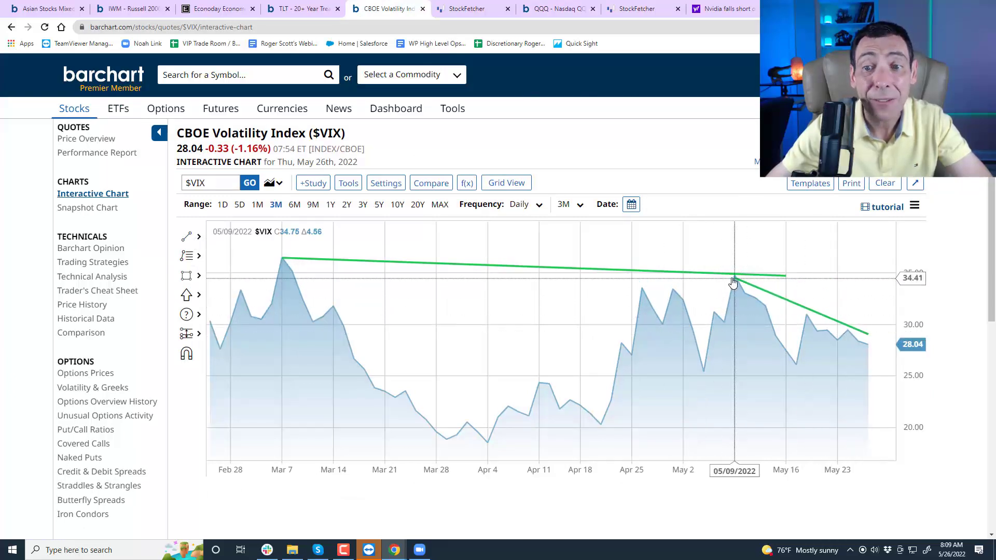
Step: Load the Russell 2000 IWM chart from the TLT tab
click(299, 7)
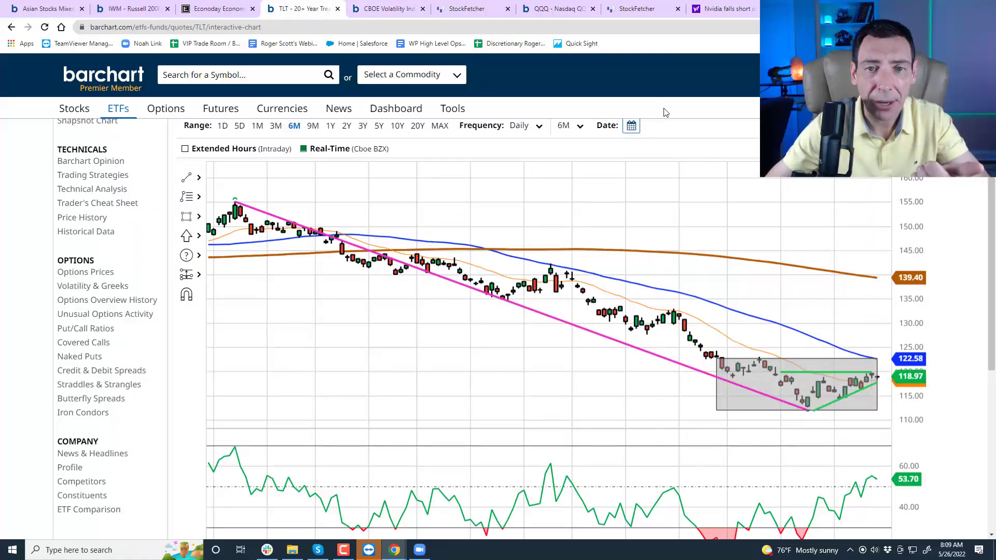
click(272, 81)
text(iwm)
key(Return)
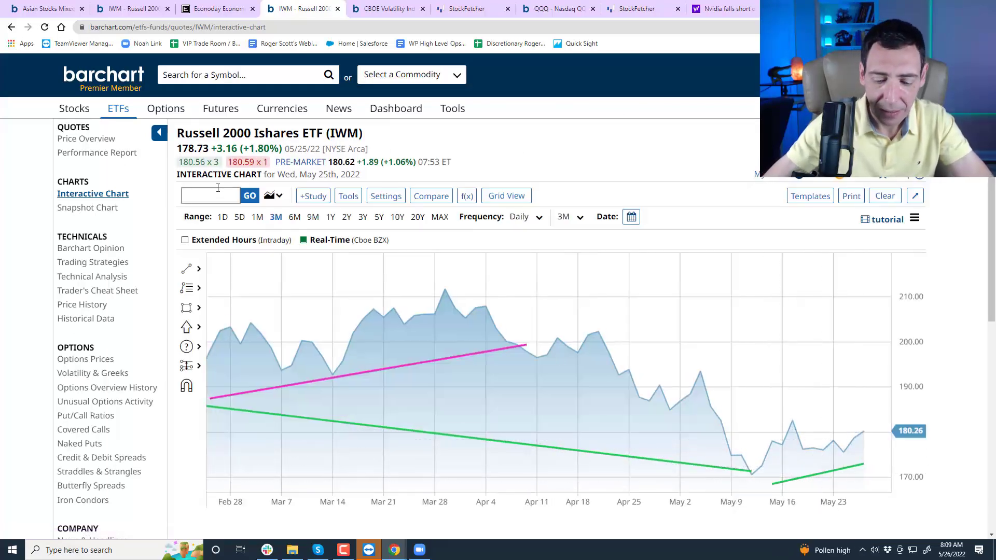
text(IW)
key(BackSpace)
key(BackSpace)
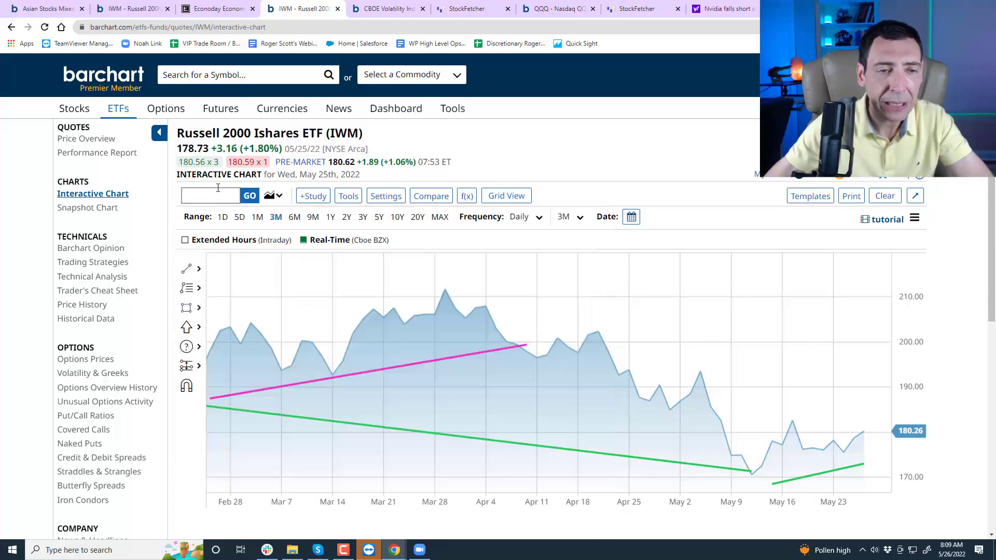
Step: Sort StockFetcher's 11 sector ETFs by avgpct, then by xpct1 highest first
click(646, 9)
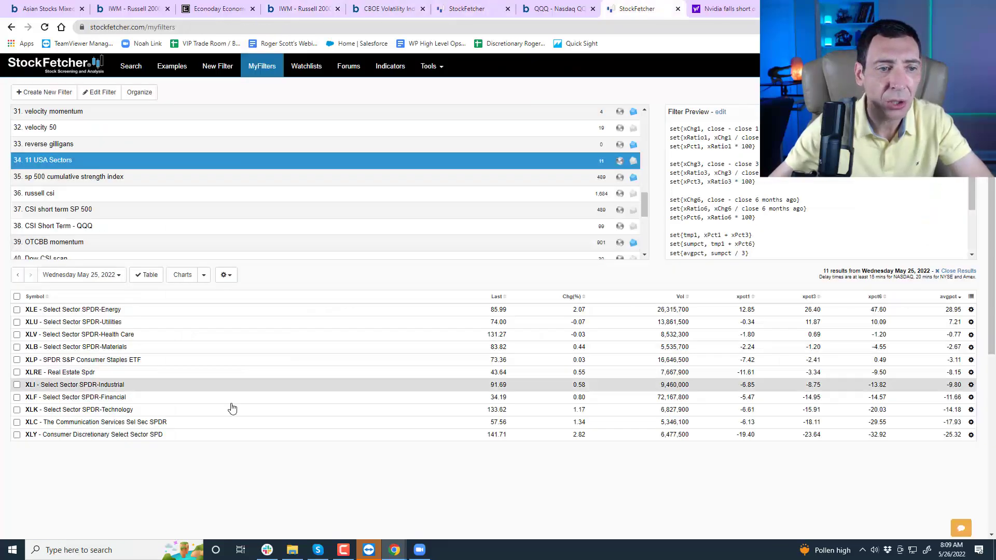
click(948, 297)
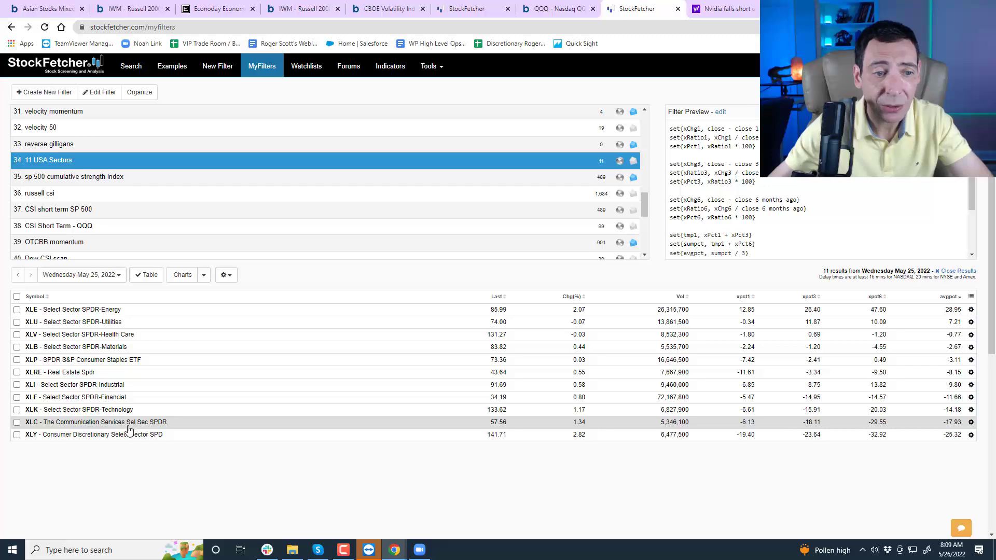
click(743, 297)
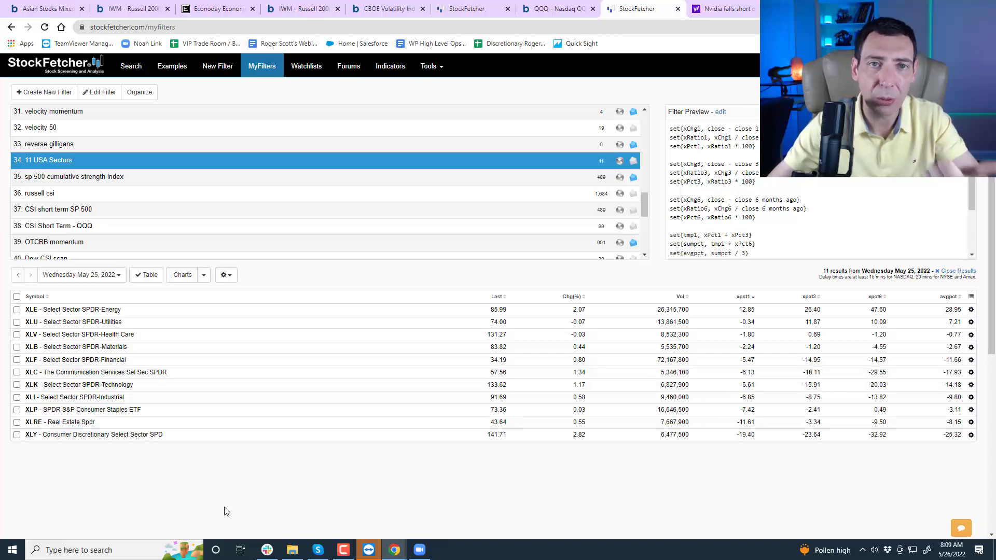
click(386, 7)
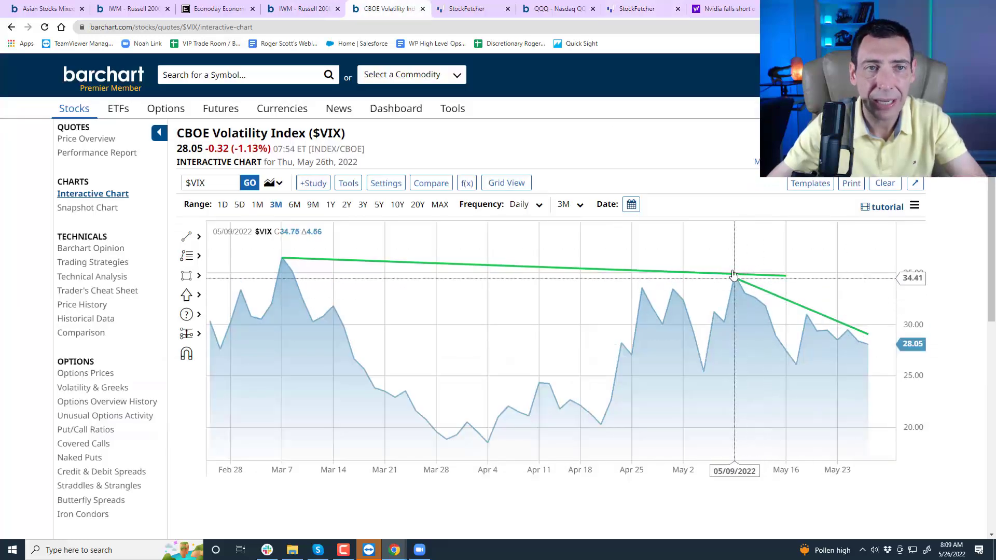
Step: Look over the QQQ chart, then bring up the IWM chart with its trendlines
click(563, 9)
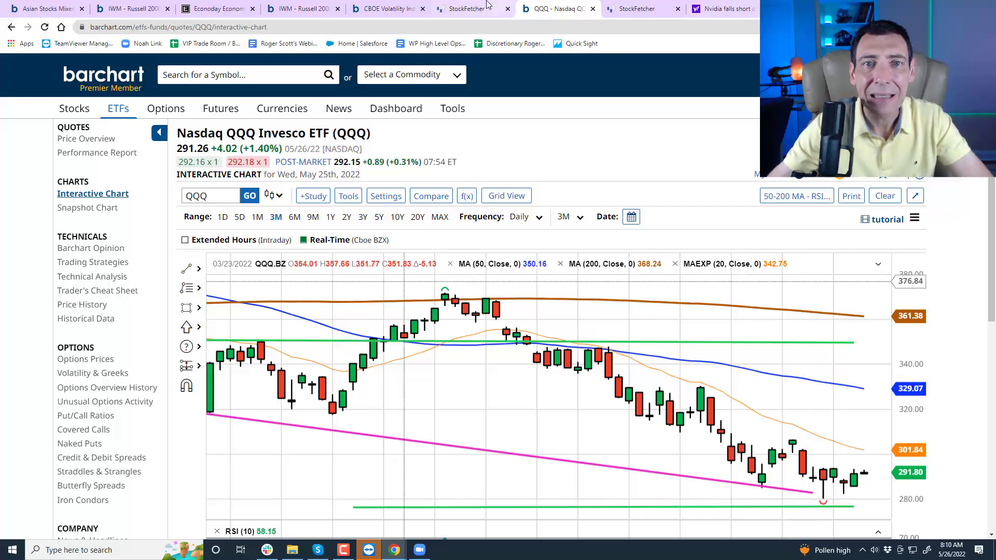
click(303, 9)
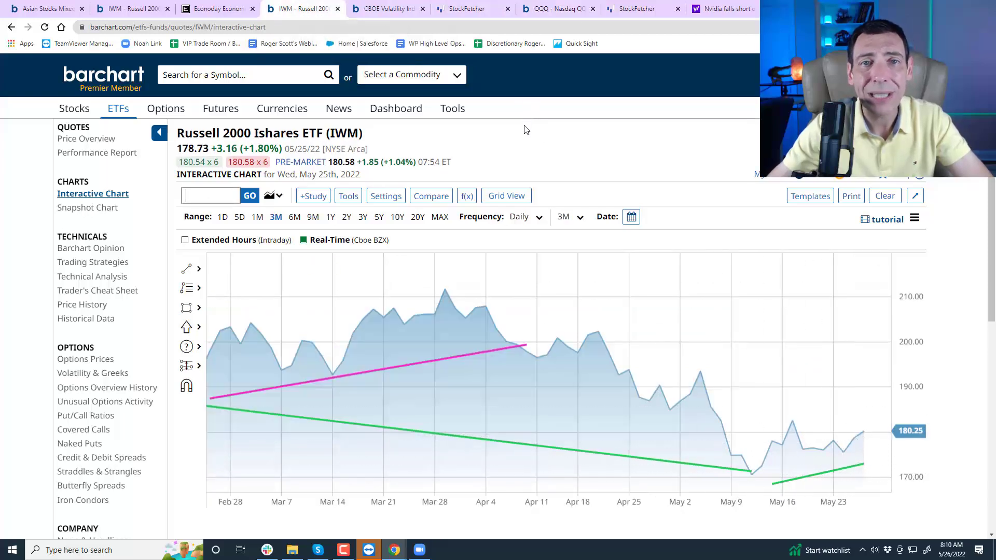
Step: Read the Asian Stocks Mixed article, including its highlighted Fed-minutes and S&P 500 passages
click(49, 8)
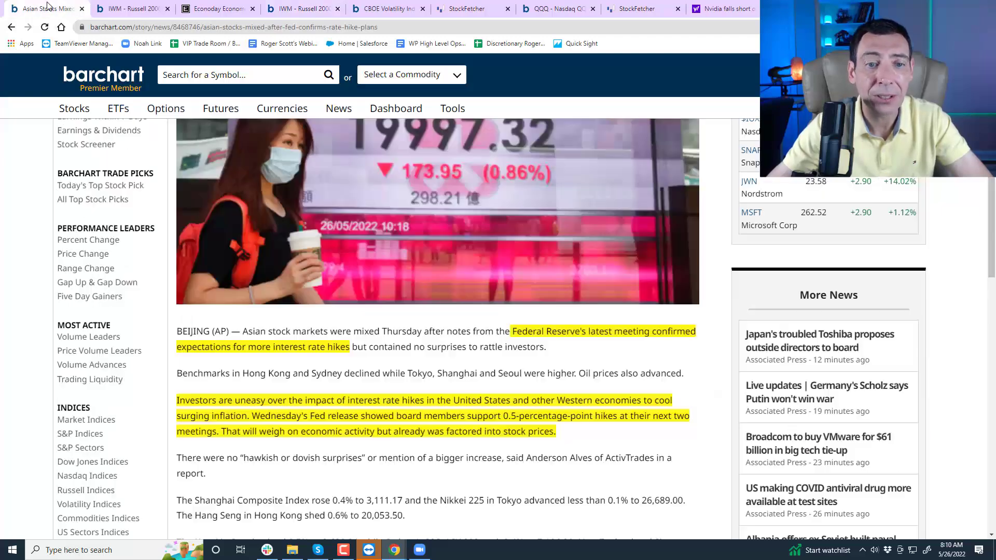
scroll(992, 181, down, 2)
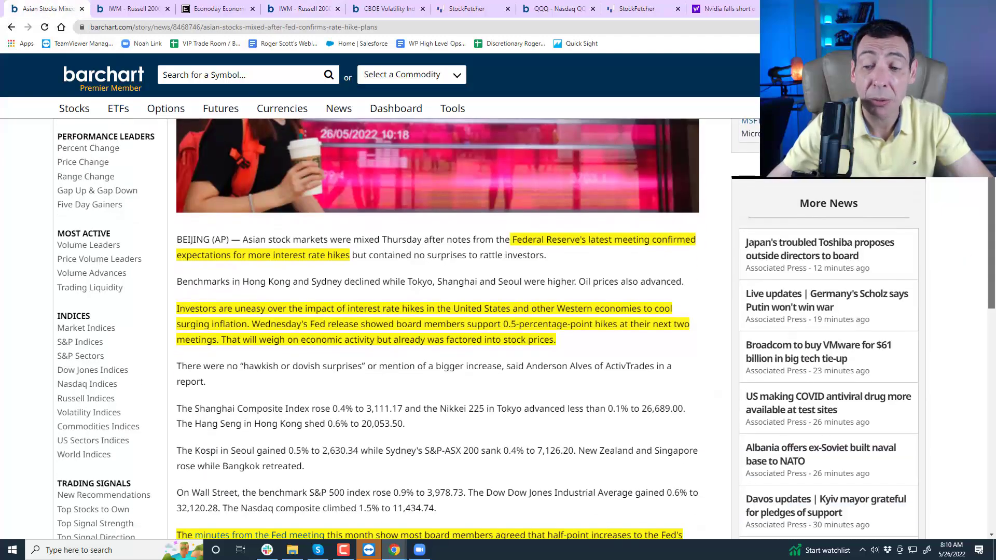
scroll(992, 241, down, 1)
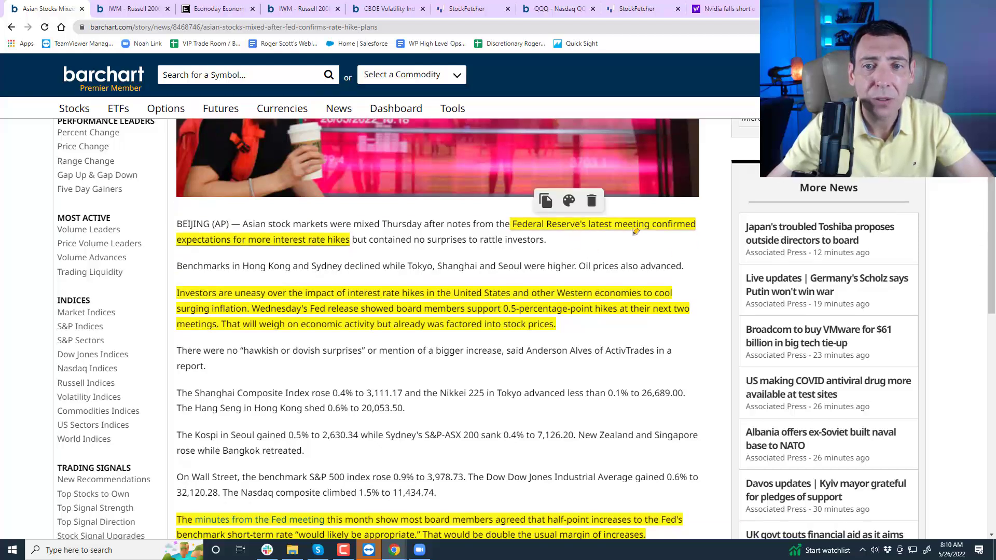
mouse_move(272, 324)
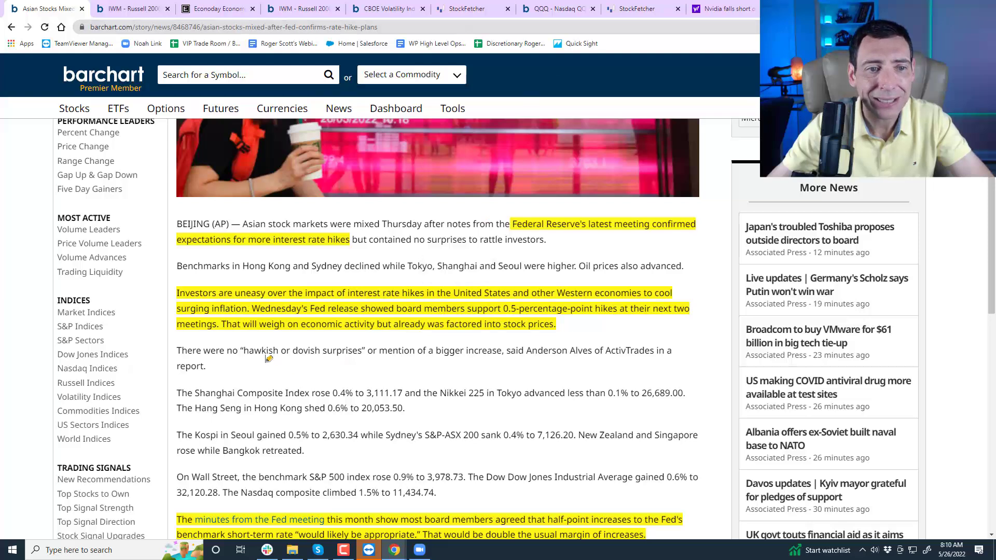
mouse_move(296, 310)
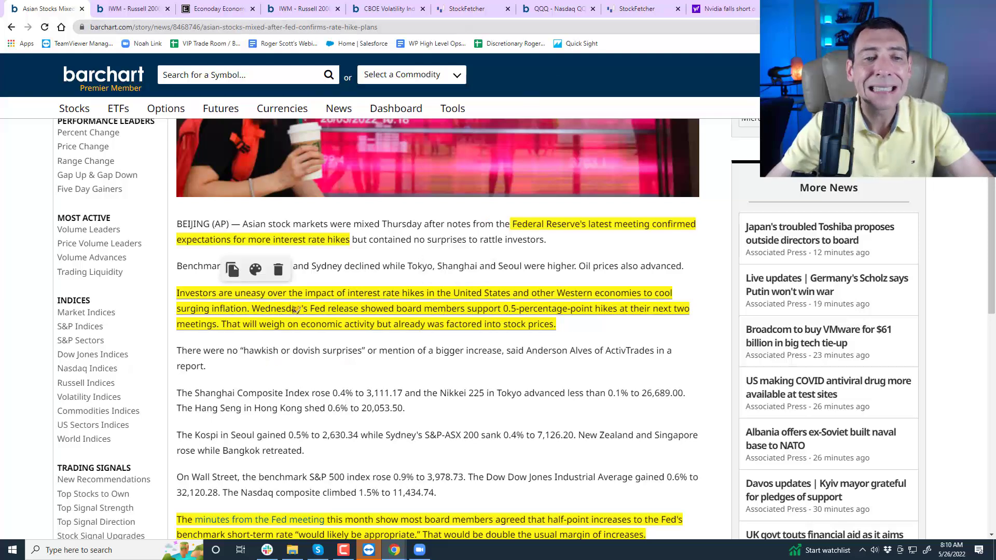
scroll(303, 300, down, 1)
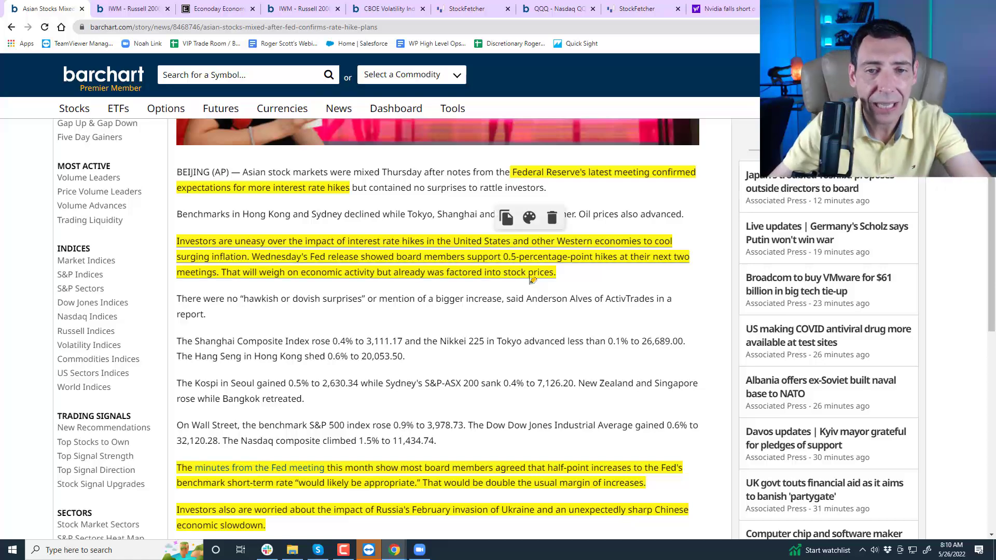
scroll(529, 289, down, 2)
scroll(529, 296, down, 1)
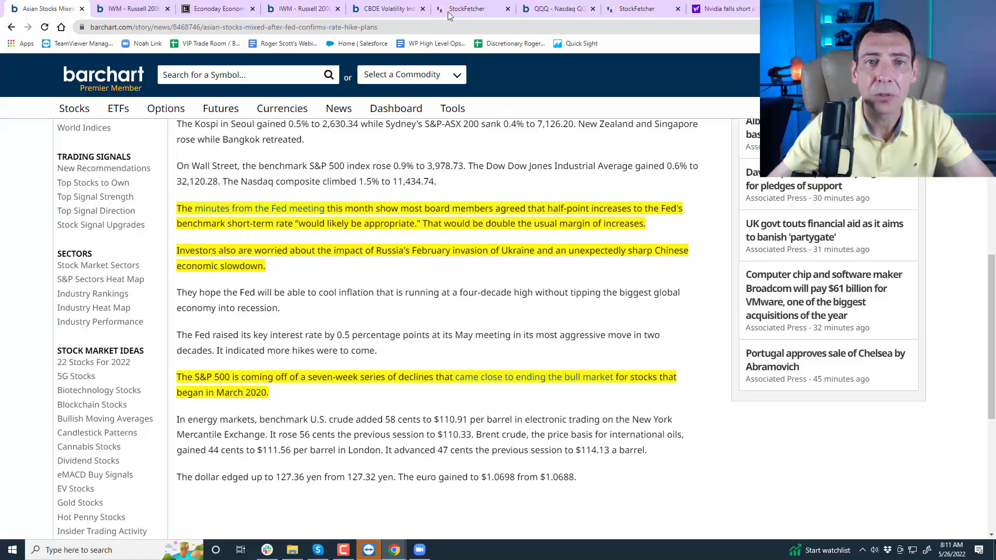
Step: Review StockFetcher's May 24, 2022 USA Sectors results as sector ETF chart cards
click(468, 9)
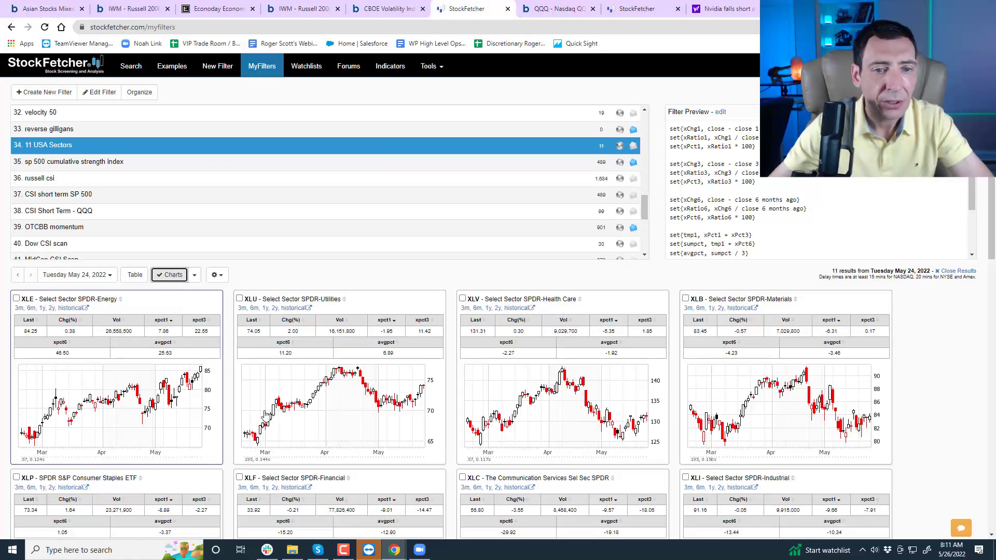
scroll(307, 417, down, 2)
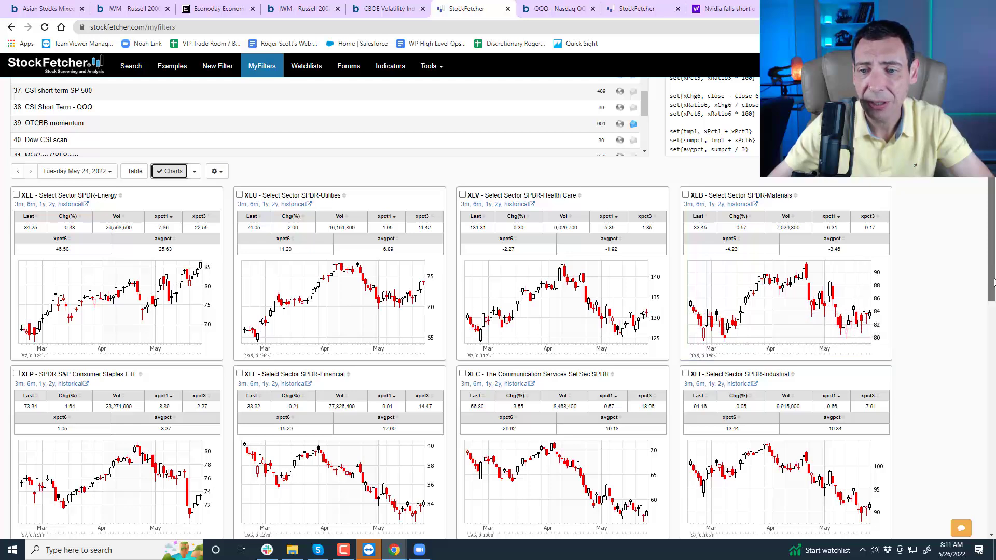
scroll(886, 365, down, 1)
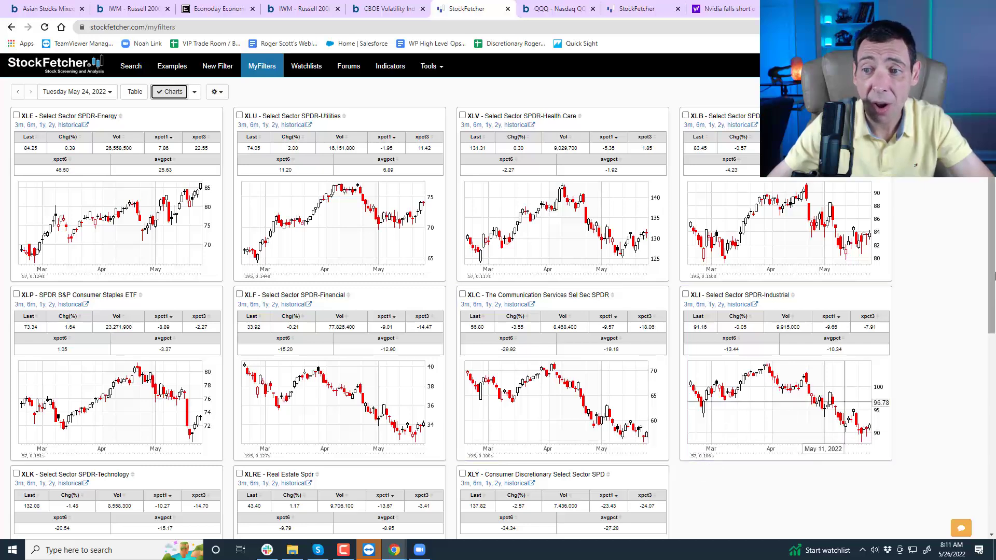
scroll(648, 444, down, 1)
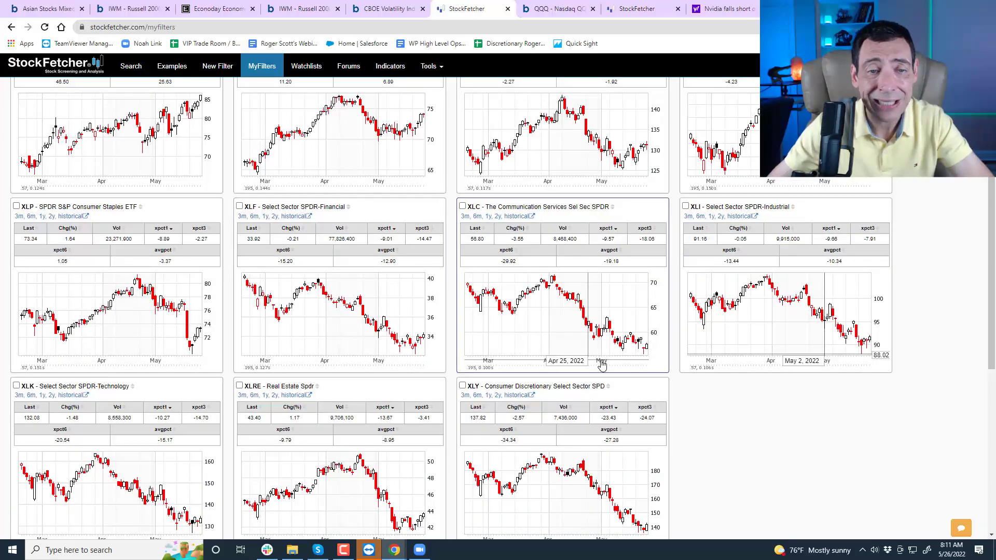
scroll(993, 354, down, 1)
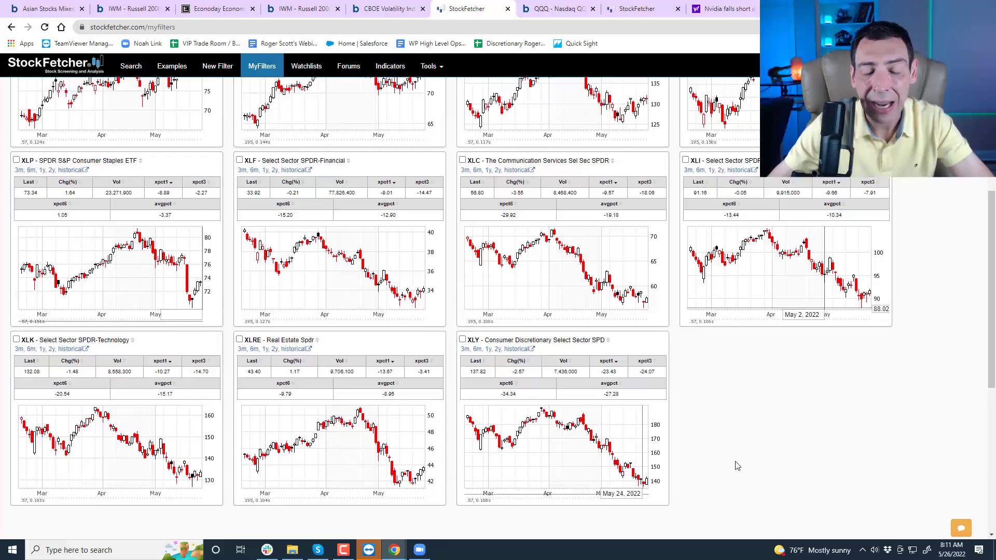
scroll(737, 467, up, 2)
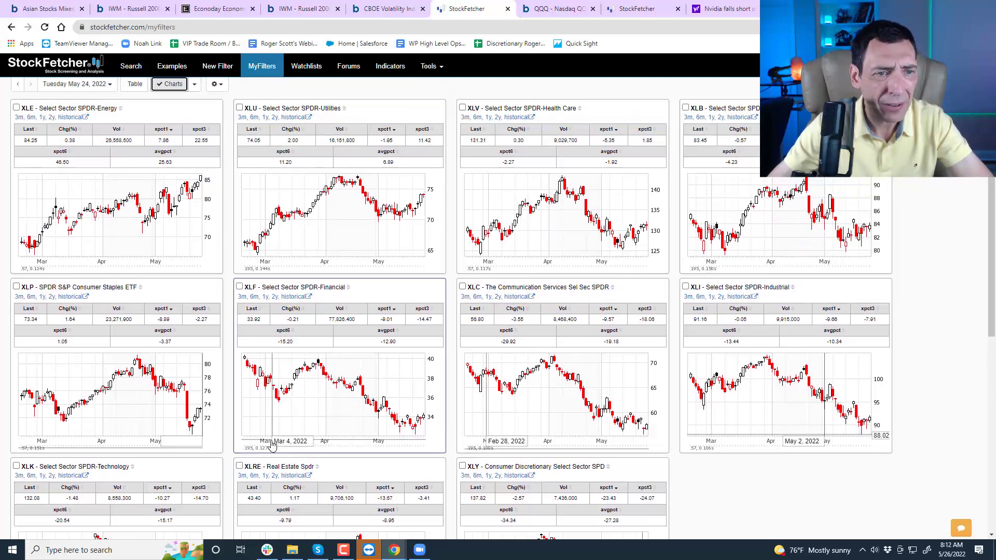
mouse_move(145, 317)
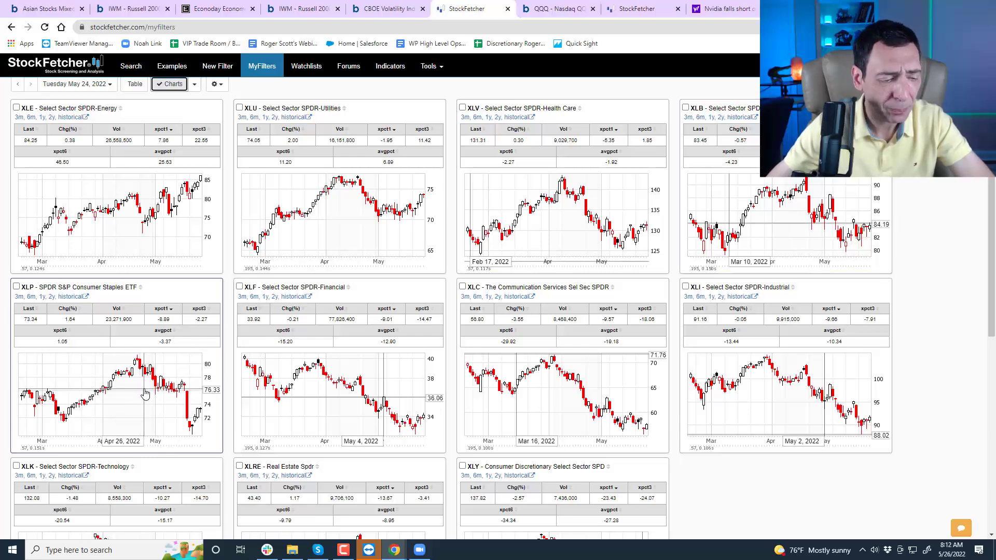
scroll(145, 395, up, 3)
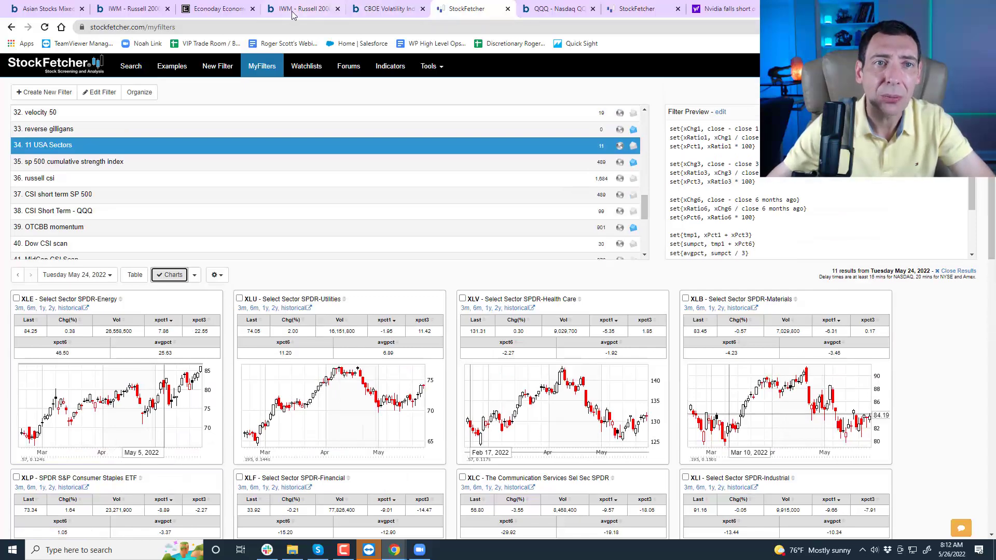
Step: Load the XLE energy sector chart in Barchart
click(386, 8)
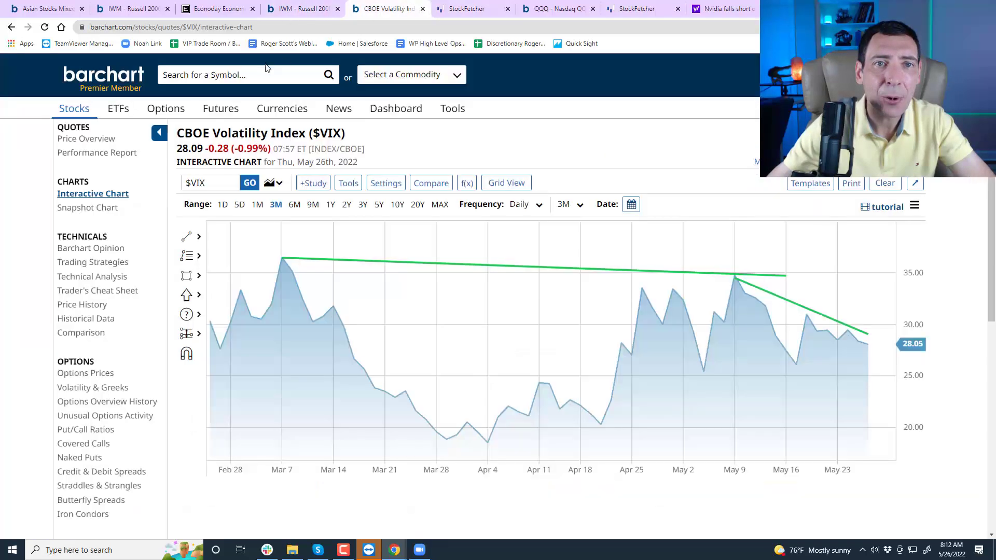
click(262, 73)
text(xle)
key(Return)
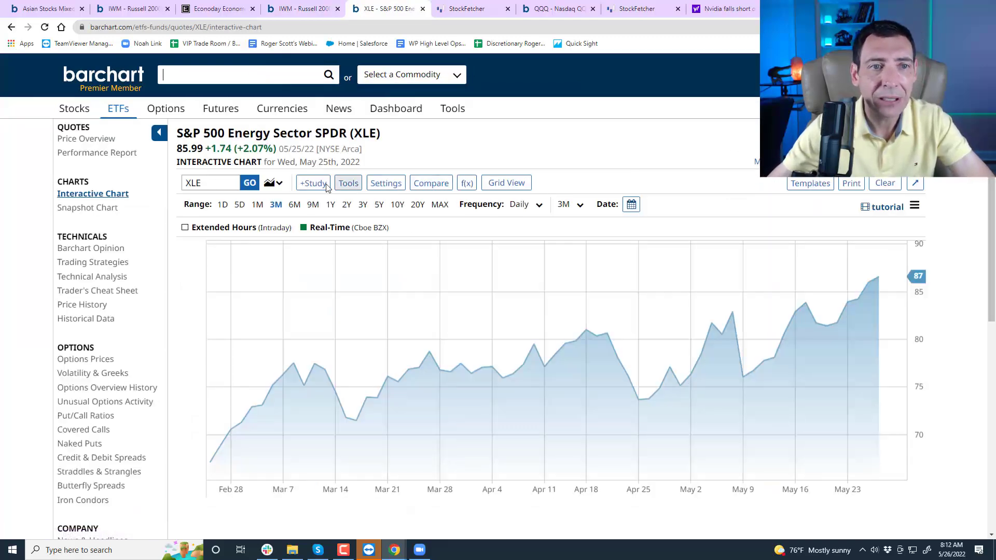
Step: Apply the '50-200 MA - RSI' template to XLE and glance at StockFetcher's sector results
click(807, 199)
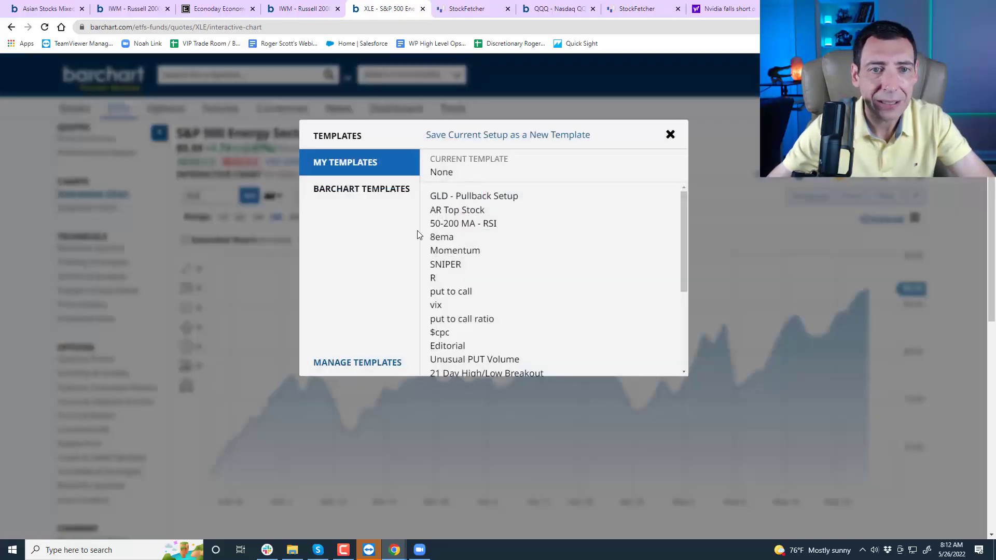
click(491, 225)
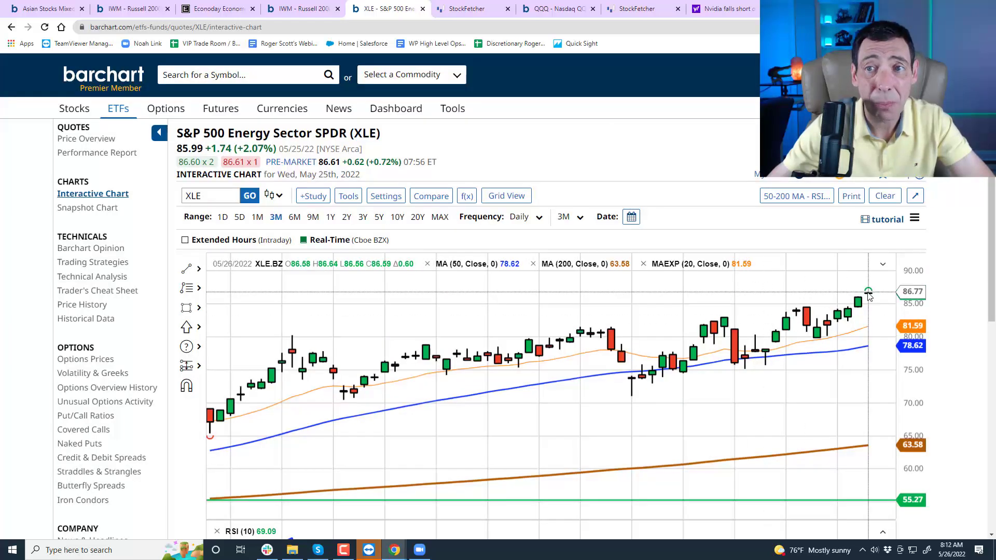
click(637, 9)
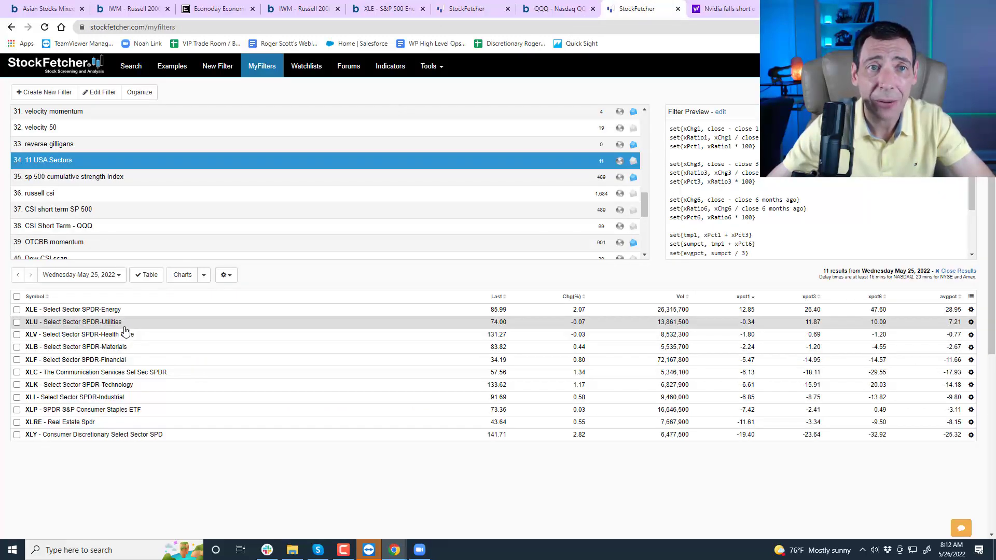
click(386, 9)
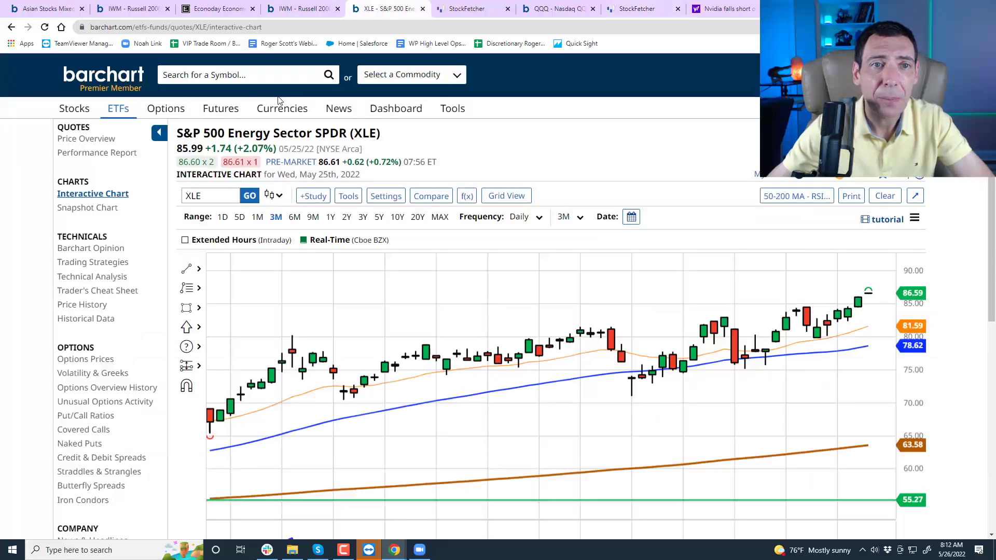
Step: Load the XLU chart and draw a horizontal resistance line near 74
click(255, 75)
text(xlu)
key(Return)
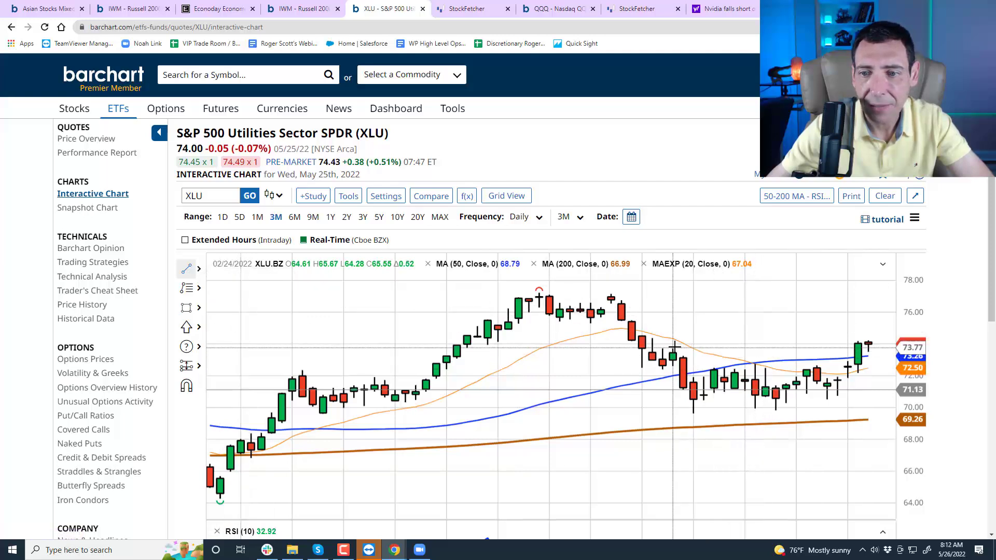
drag(673, 346, 869, 343)
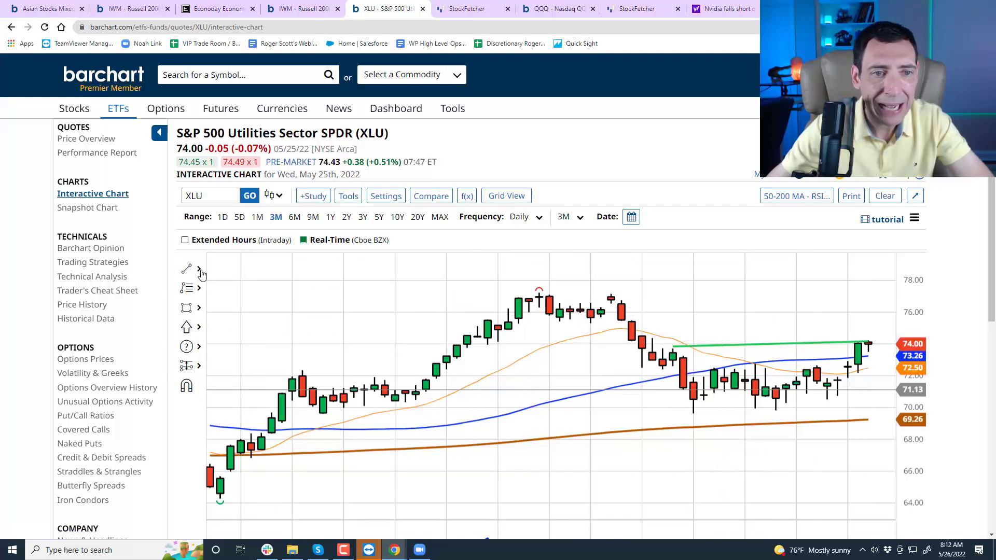
Step: Draw a rising support line beneath XLU's recent lows, then check Econoday's GDP release
mouse_move(199, 270)
click(233, 274)
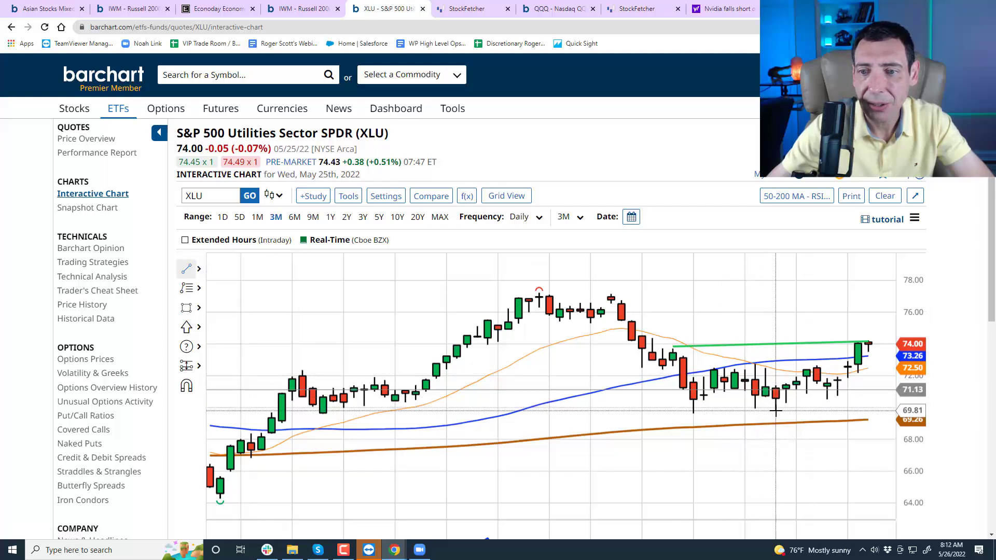
drag(776, 409, 868, 374)
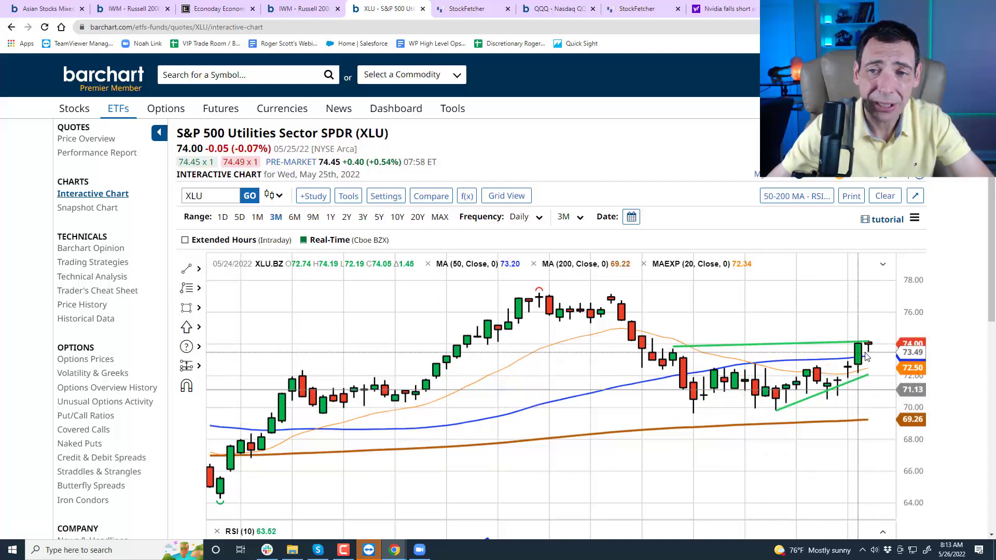
scroll(866, 355, down, 2)
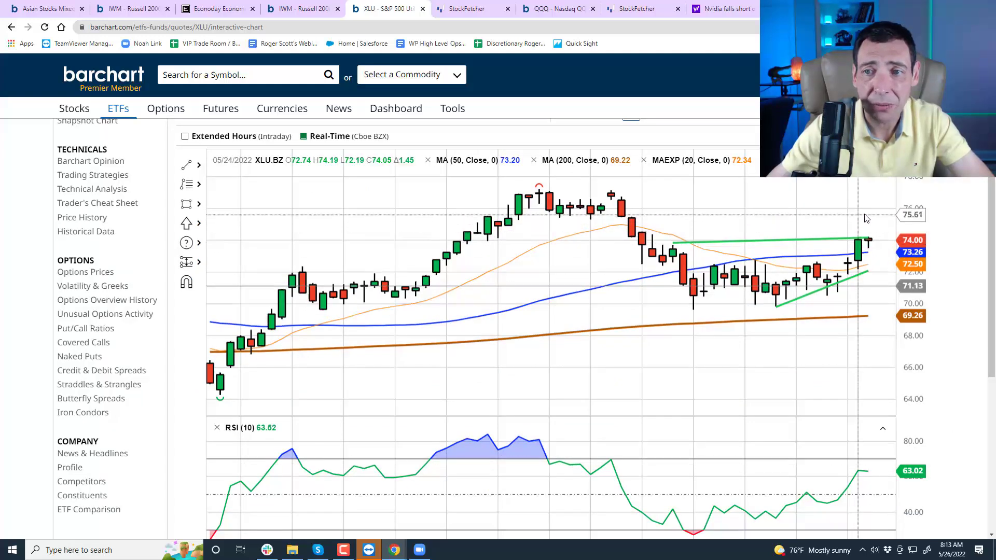
scroll(866, 218, up, 2)
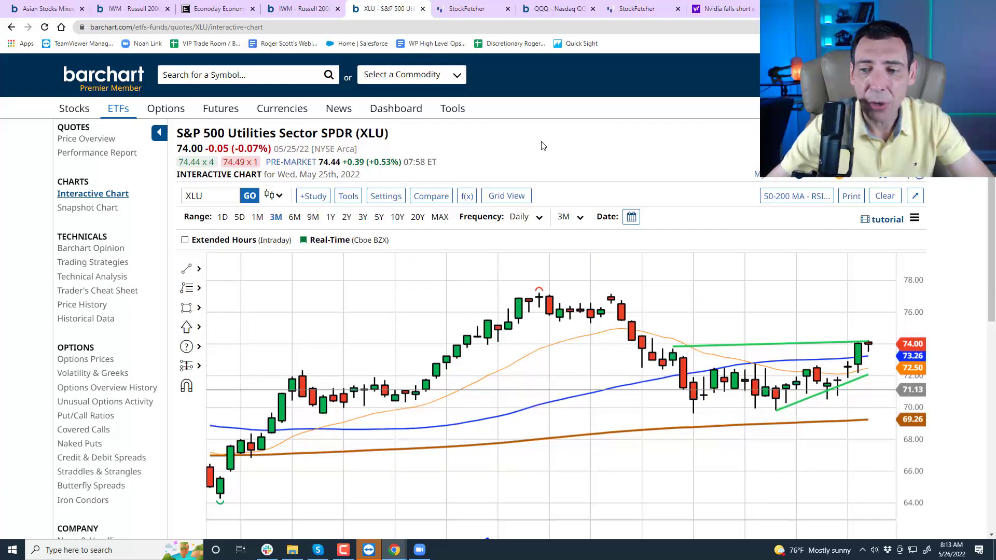
click(204, 8)
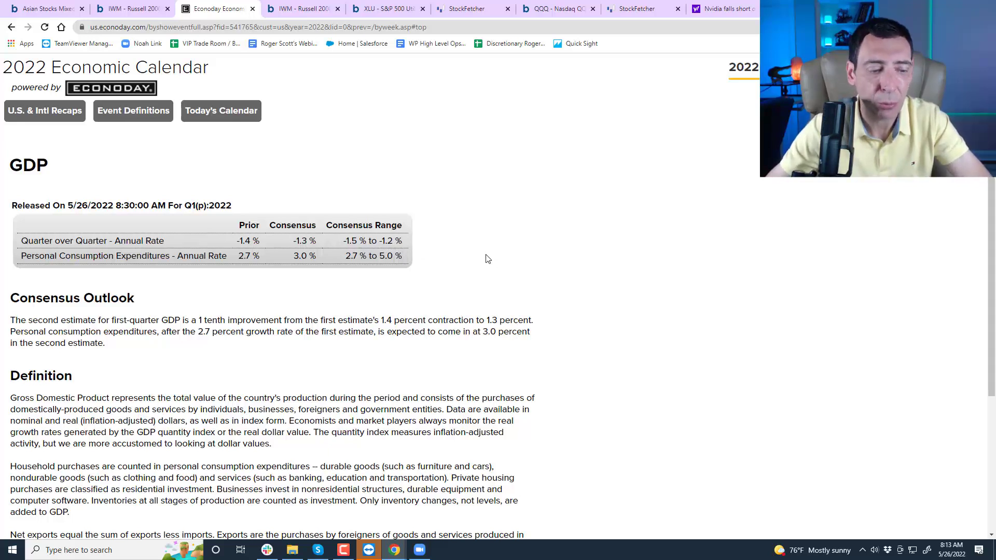
click(385, 9)
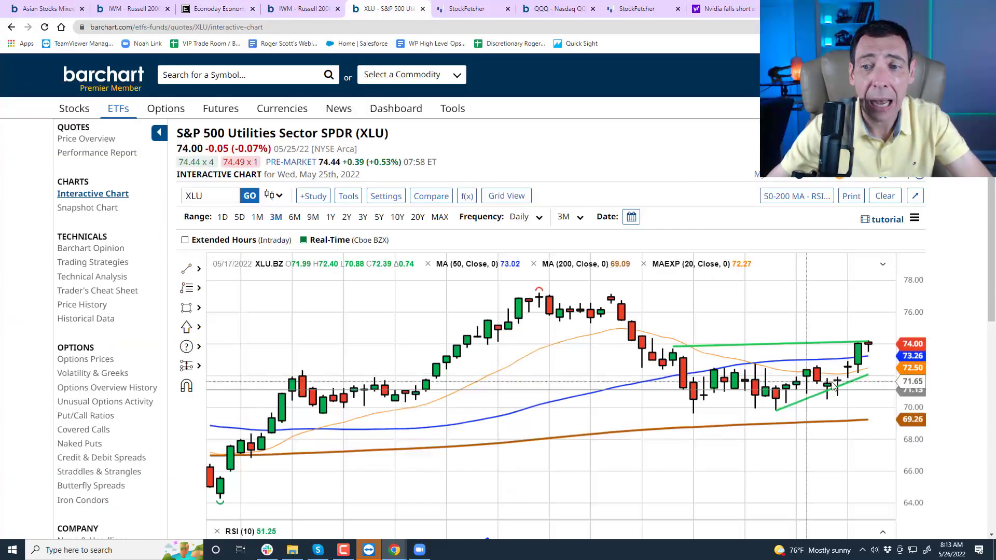
scroll(197, 363, down, 1)
scroll(198, 364, down, 1)
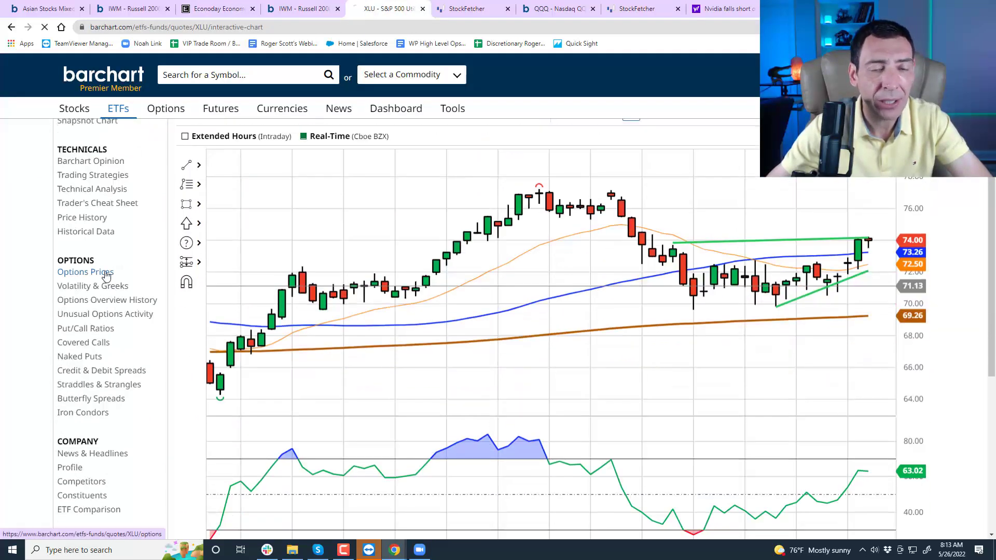
Step: Show XLU options prices for the 2022-09-16 monthly expiration, 114 days out
click(104, 274)
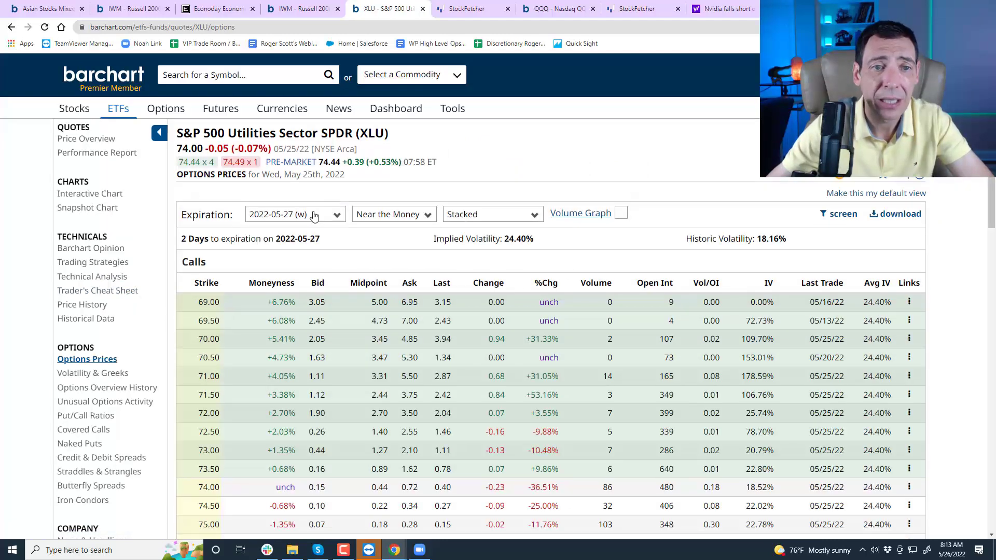
click(318, 214)
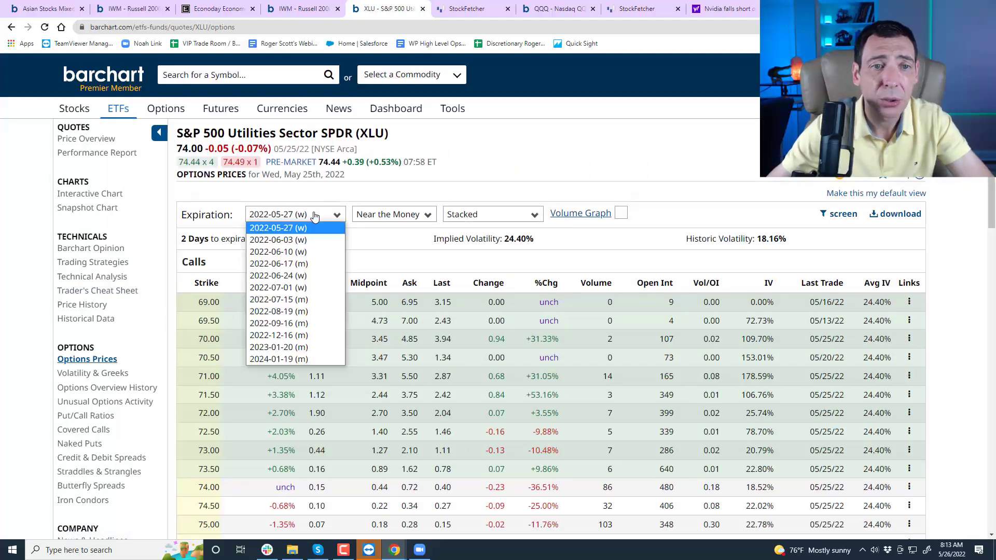
click(310, 321)
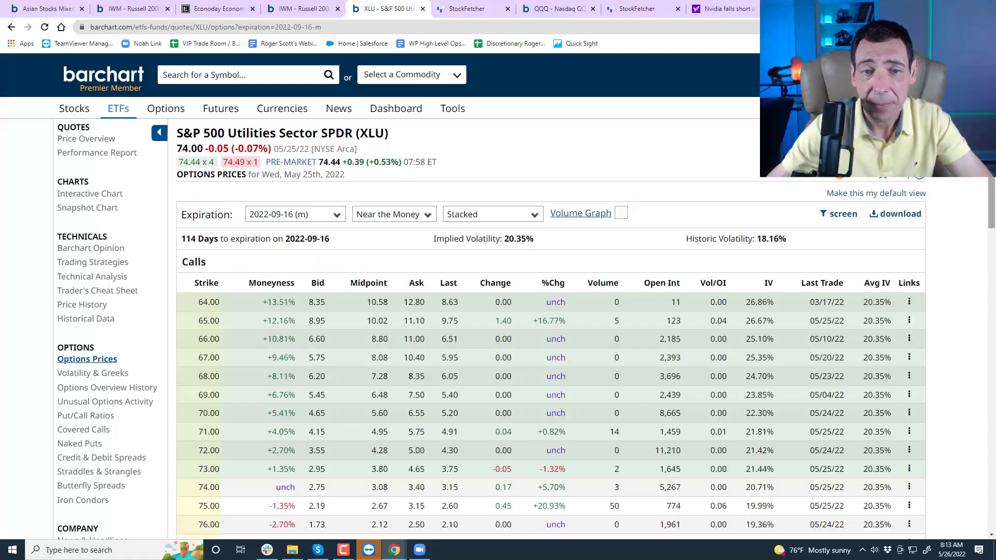
scroll(991, 180, down, 2)
scroll(992, 179, up, 1)
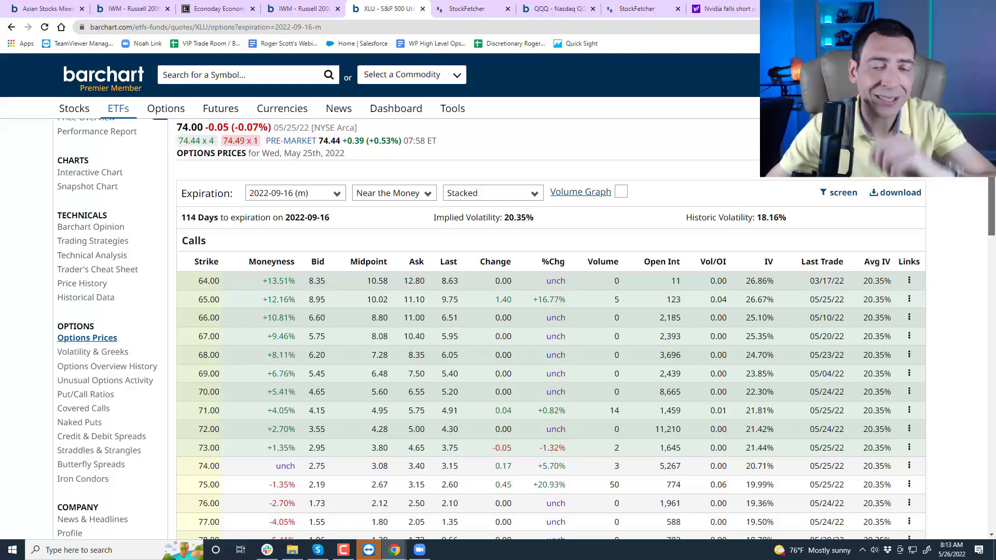
scroll(545, 327, up, 1)
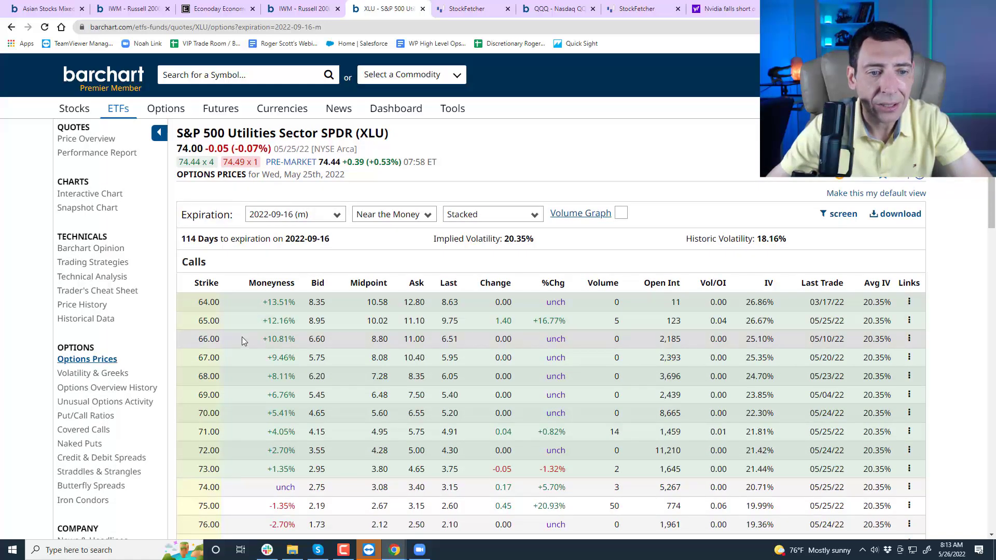
scroll(242, 339, down, 2)
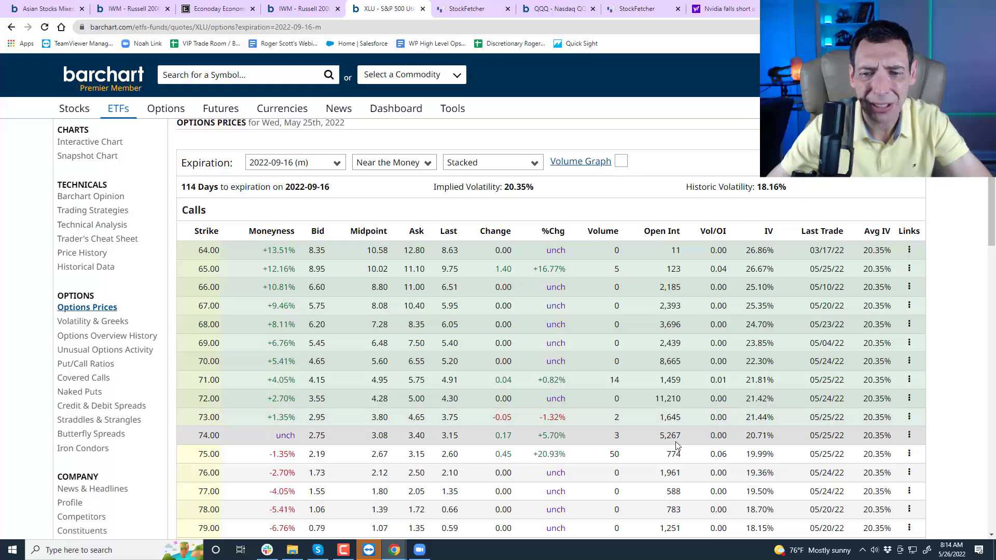
scroll(667, 440, up, 2)
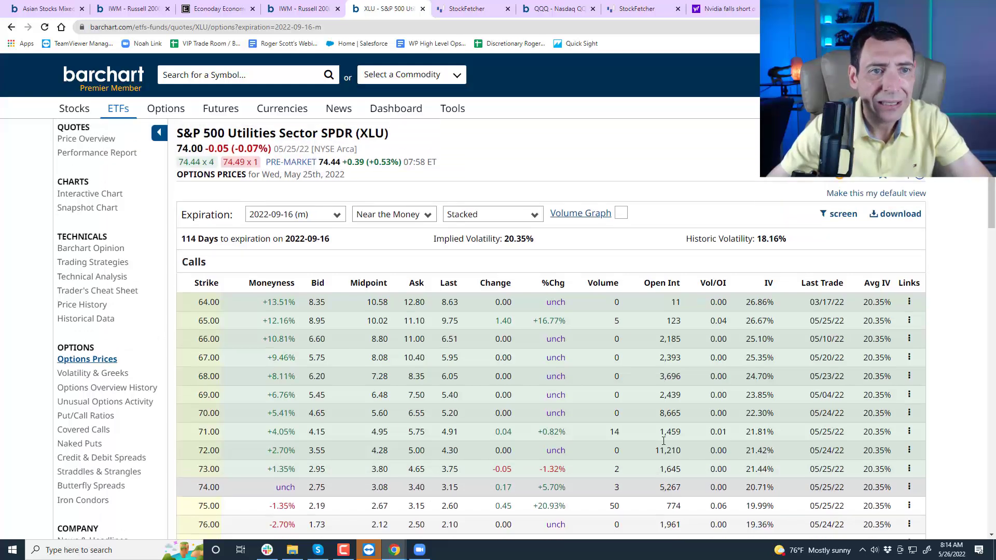
scroll(350, 462, down, 2)
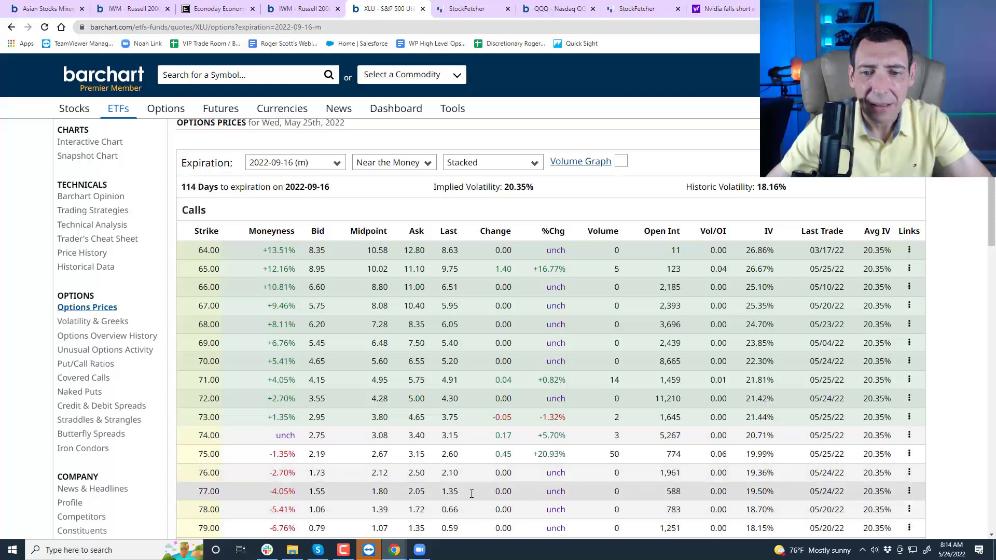
scroll(489, 491, down, 2)
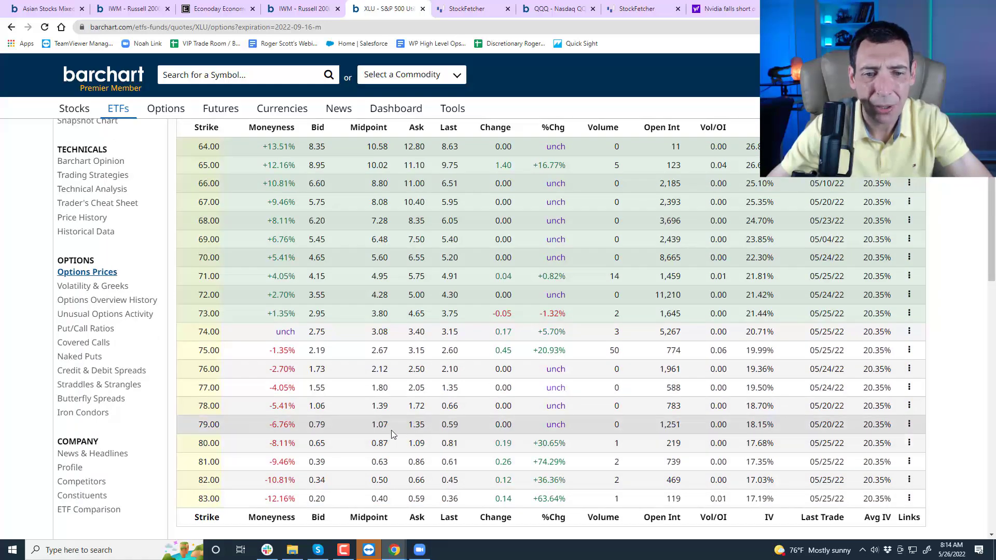
scroll(394, 432, up, 1)
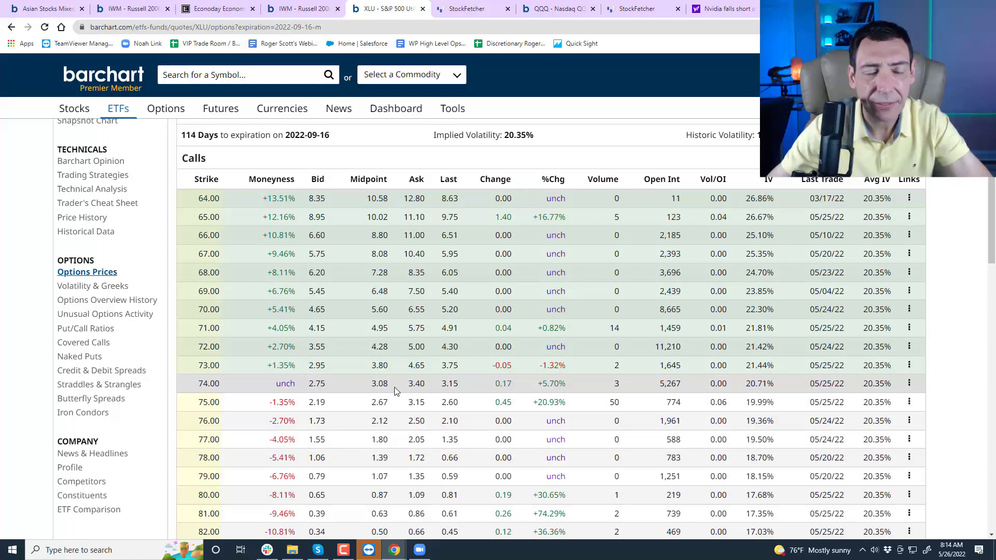
scroll(396, 387, up, 2)
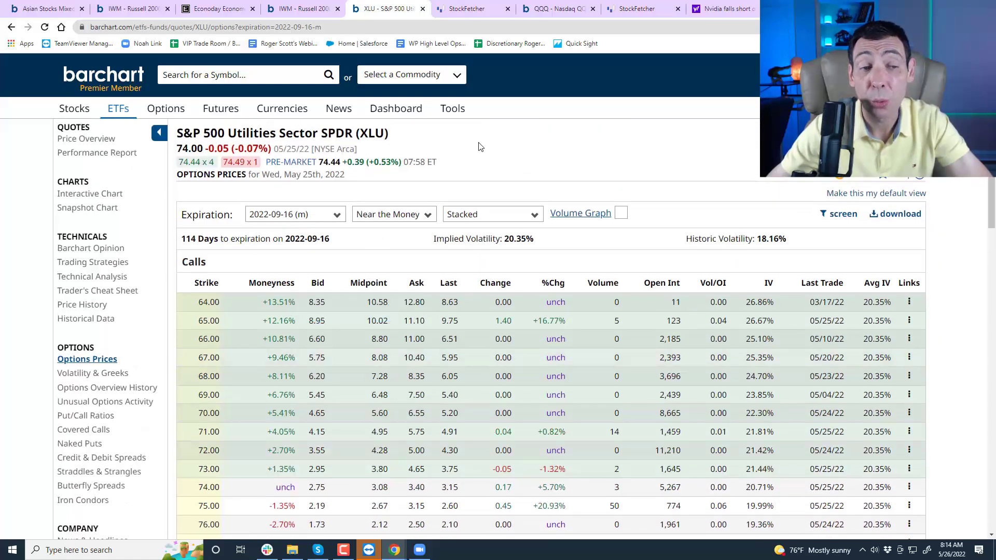